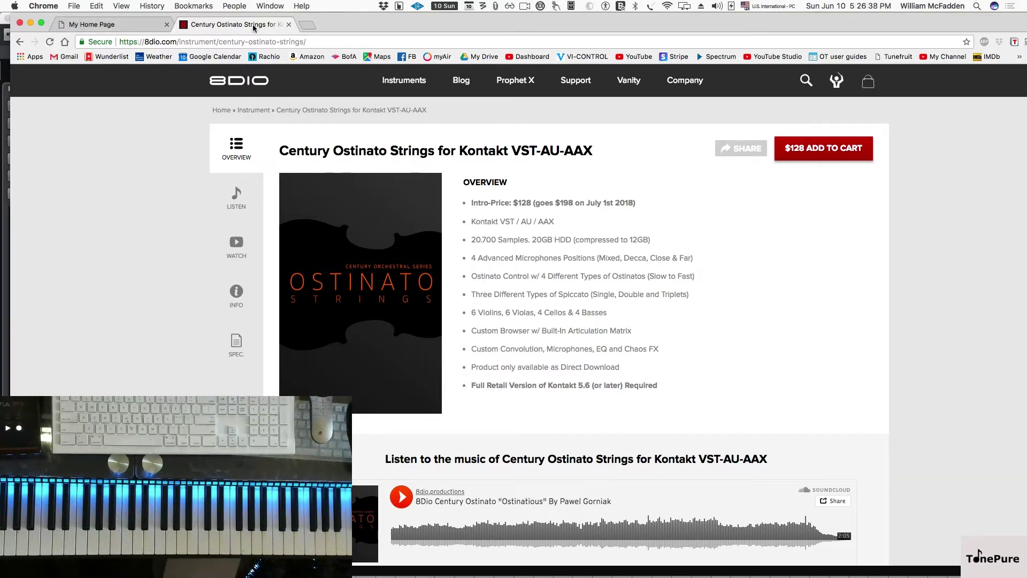
# Step: Minimize the Chrome window showing the 8Dio product page to reveal the 'century ostinato 8dio' project
pyautogui.click(31, 24)
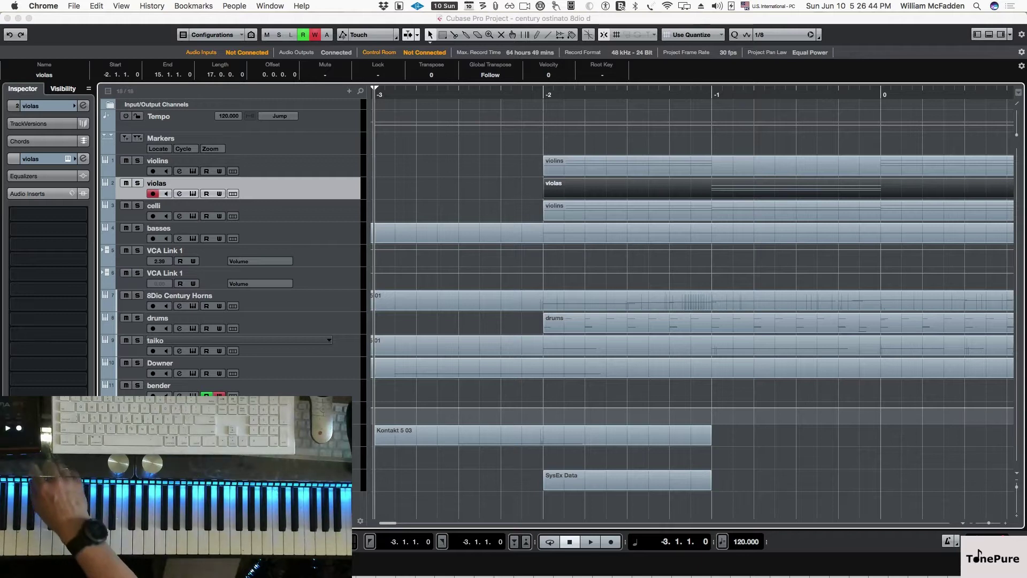
# Step: Start playback of the 'century ostinato 8dio' string arrangement
pyautogui.press('space')
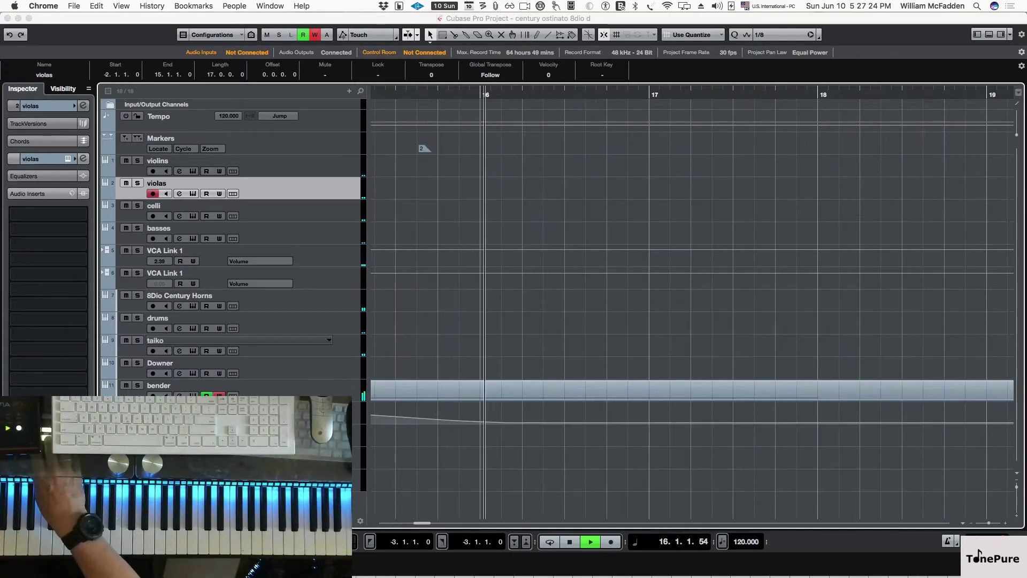
# Step: Stop the project playback
pyautogui.press('space')
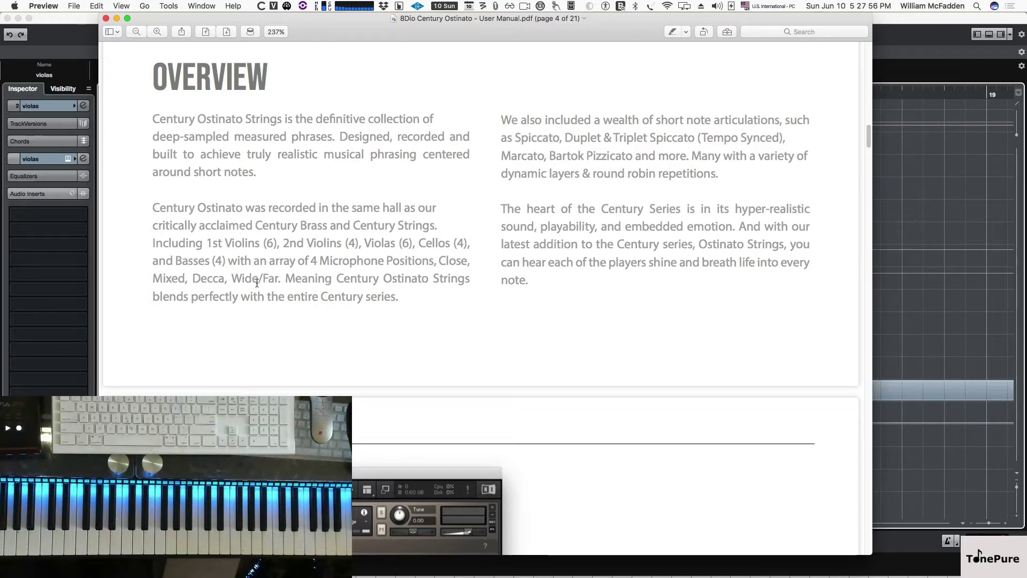
# Step: Bring Cubase back in front of the Preview manual and select the violins track
pyautogui.press('super+Tab')
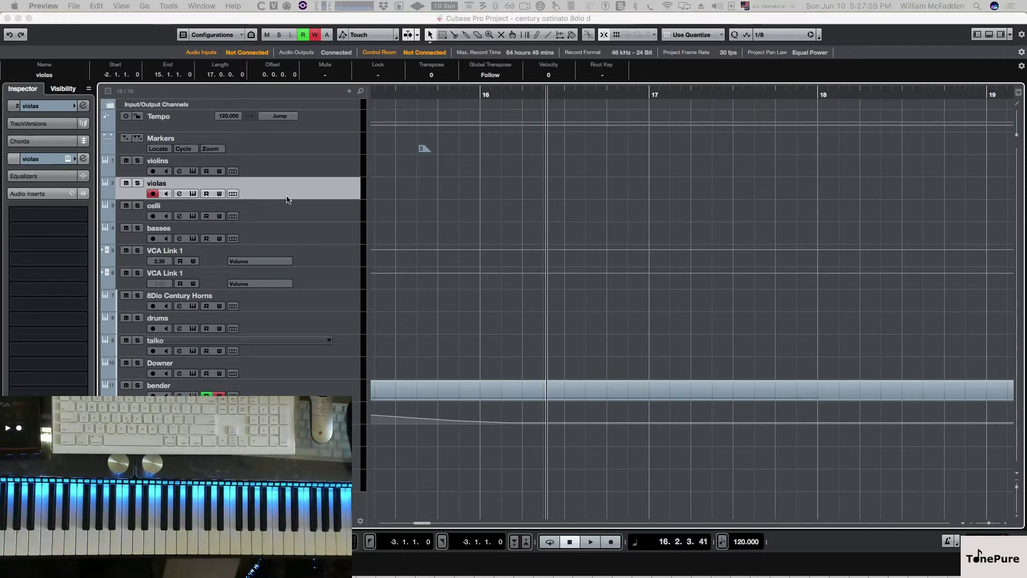
pyautogui.click(308, 167)
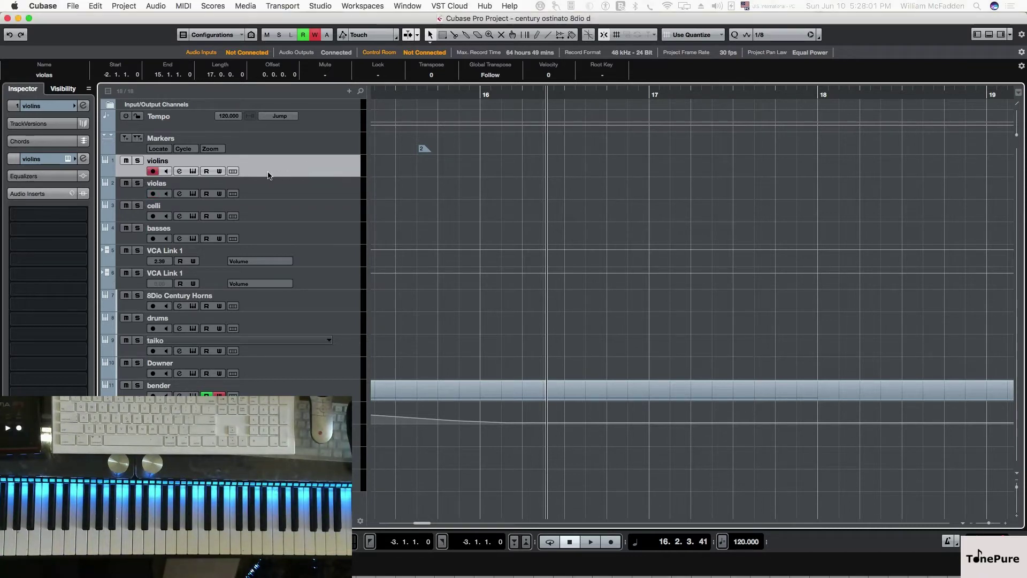
# Step: Open the violins' Kontakt instrument, hide its file browser, and close the articulation browser overlay
pyautogui.click(193, 172)
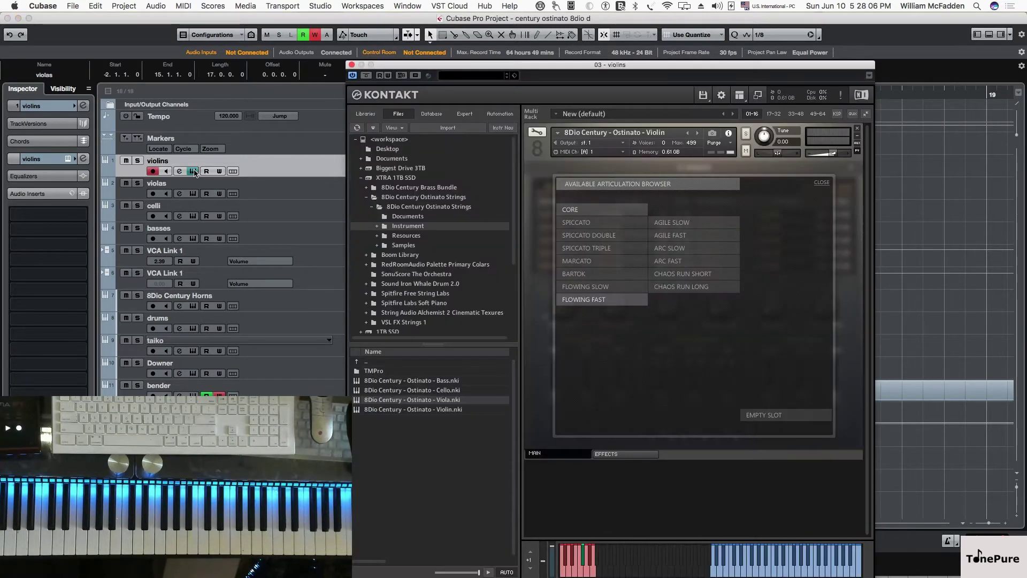
pyautogui.moveTo(583, 252); pyautogui.dragTo(637, 259)
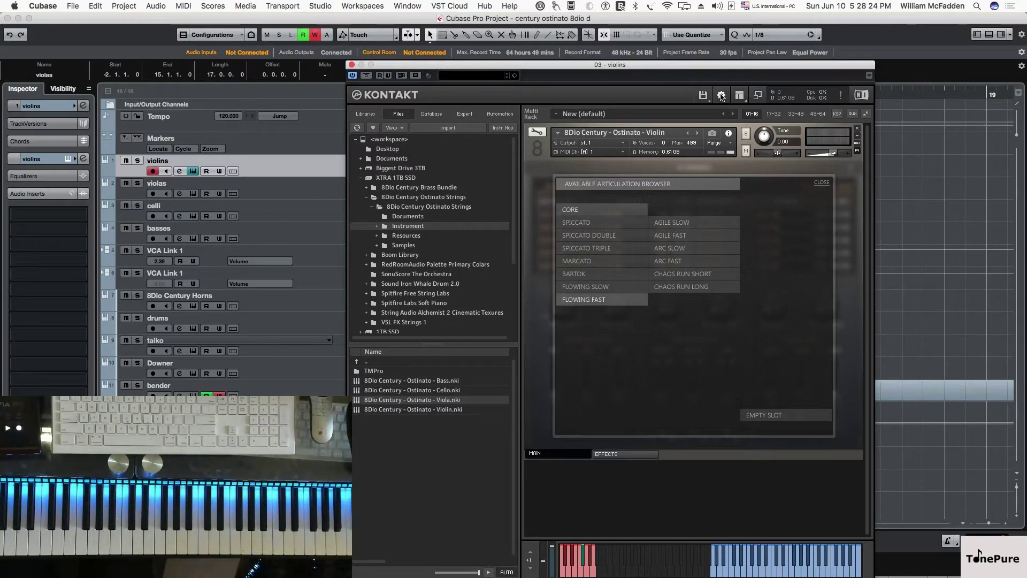
pyautogui.click(740, 95)
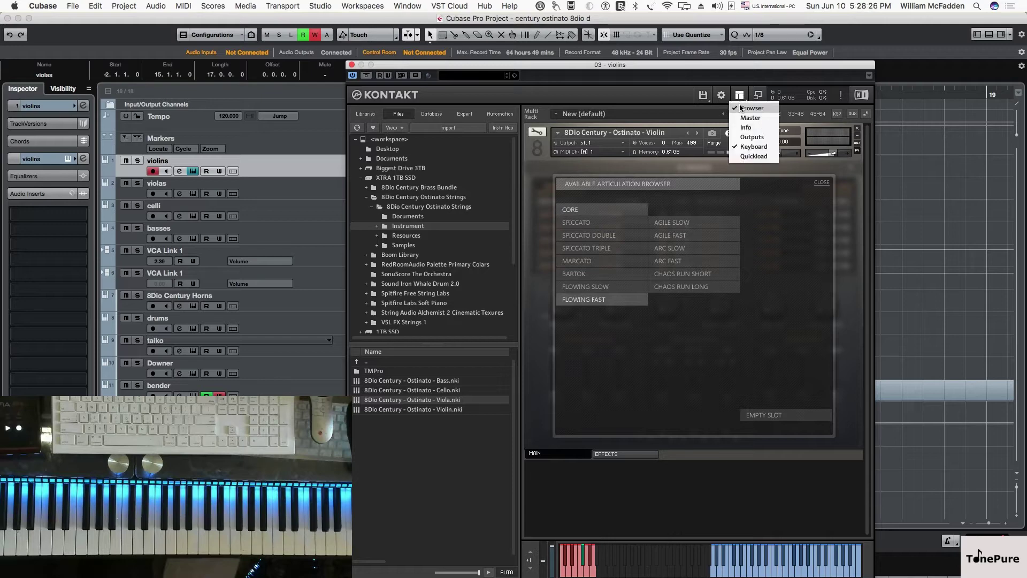
pyautogui.click(741, 108)
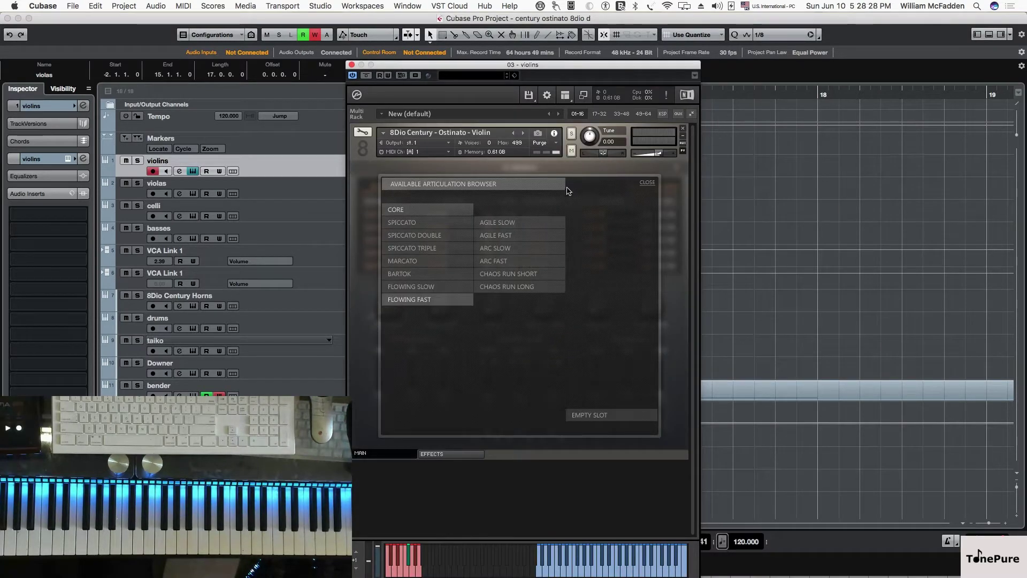
pyautogui.moveTo(489, 78); pyautogui.dragTo(522, 72)
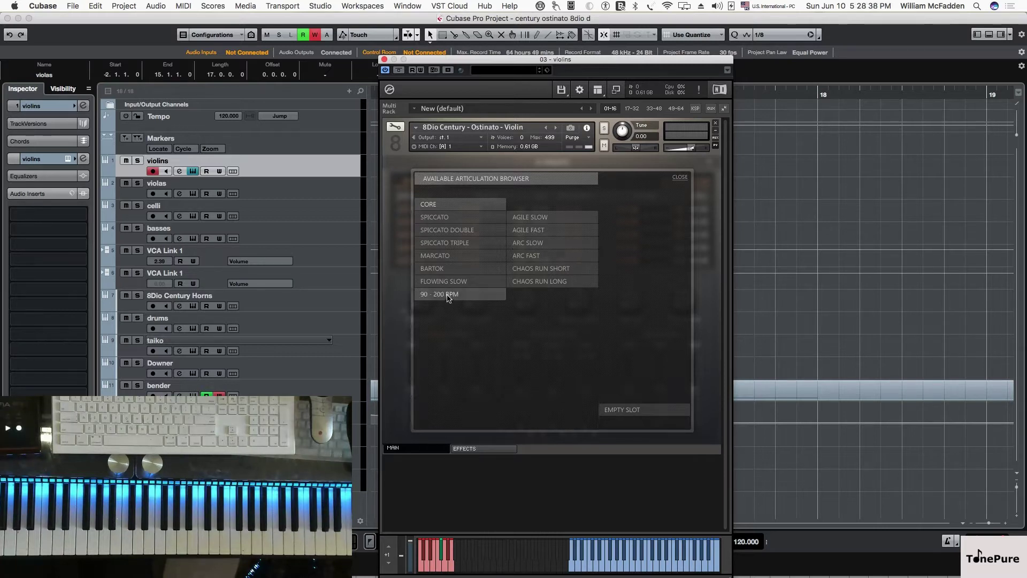
pyautogui.click(678, 178)
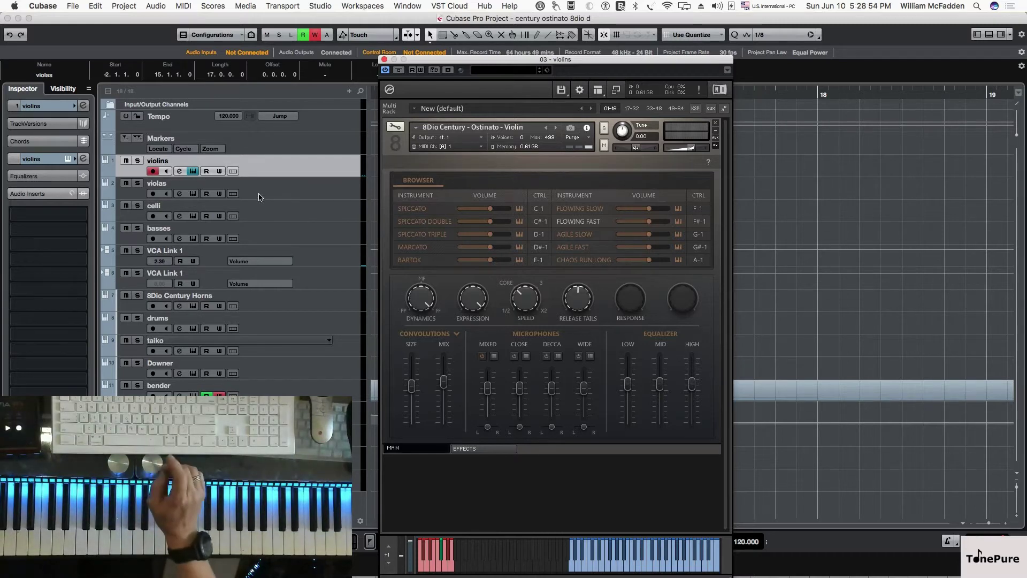
# Step: Return to the project start and solo both the violins and violas tracks
pyautogui.press('Home')
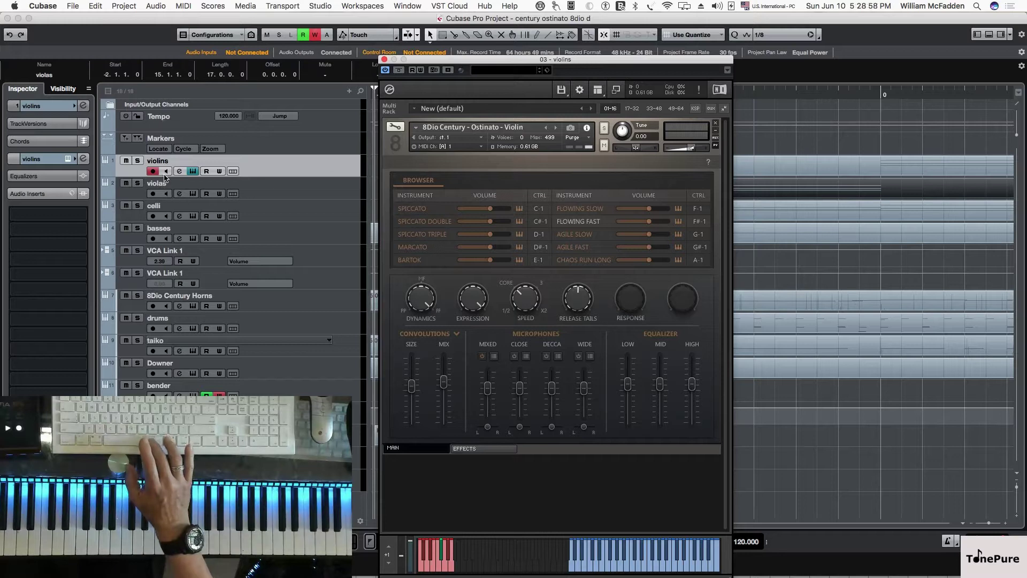
pyautogui.click(138, 161)
pyautogui.click(137, 183)
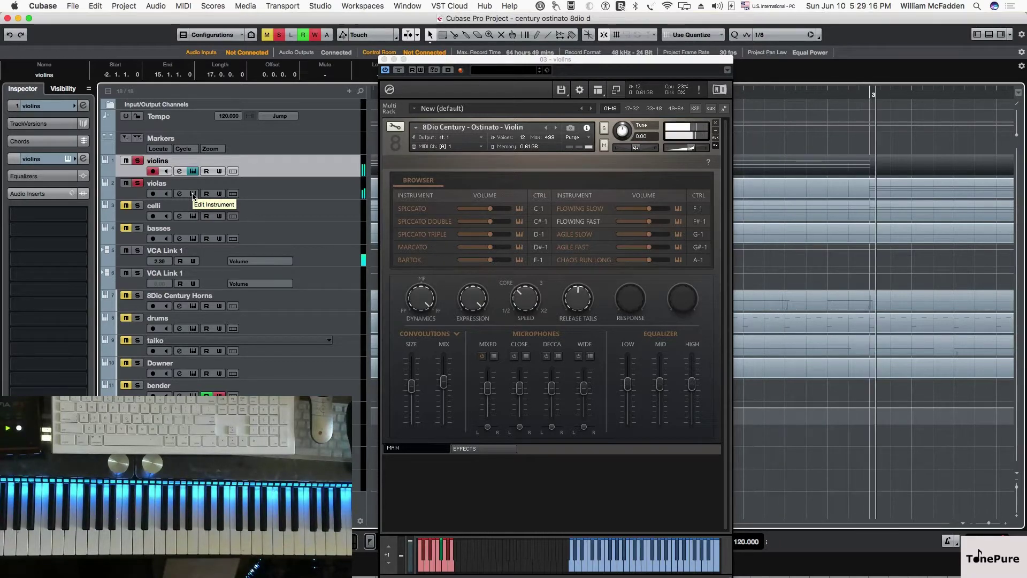
# Step: Check the violas' Kontakt instrument, then close both the violas and violins instrument windows
pyautogui.click(193, 194)
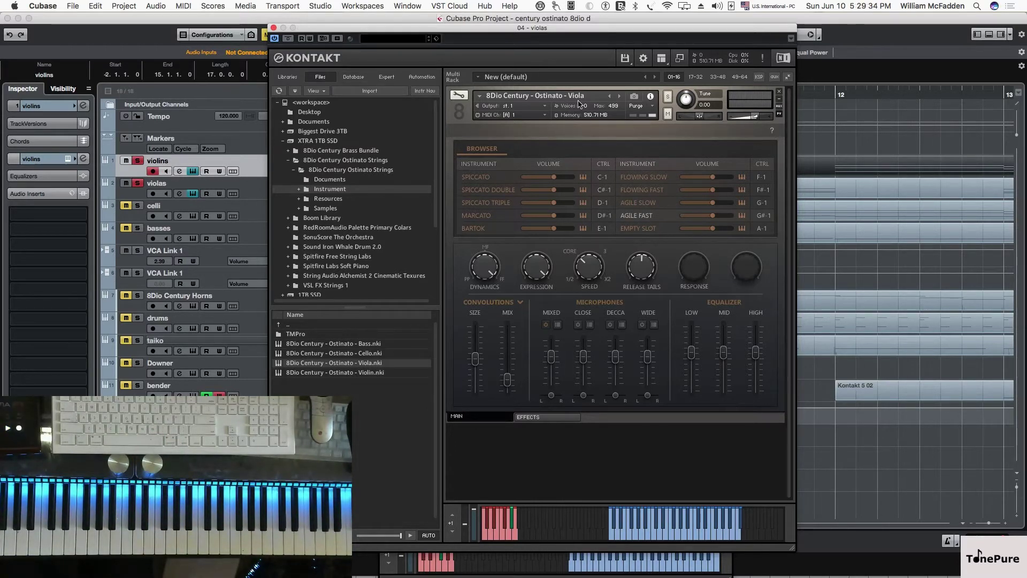
pyautogui.click(273, 28)
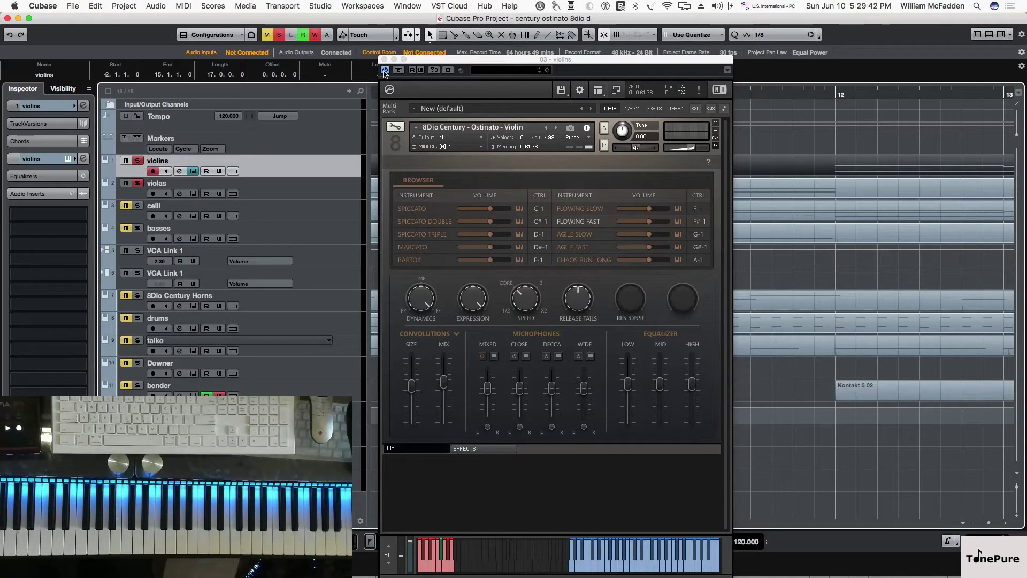
pyautogui.click(384, 59)
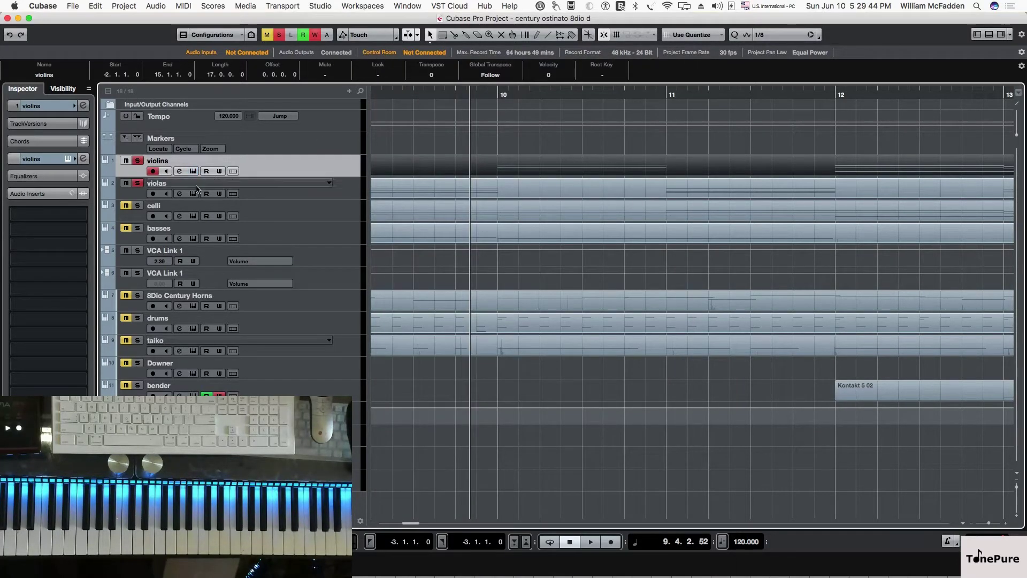
# Step: Unsolo the violas and violins and play the project from the start
pyautogui.click(137, 182)
pyautogui.click(138, 161)
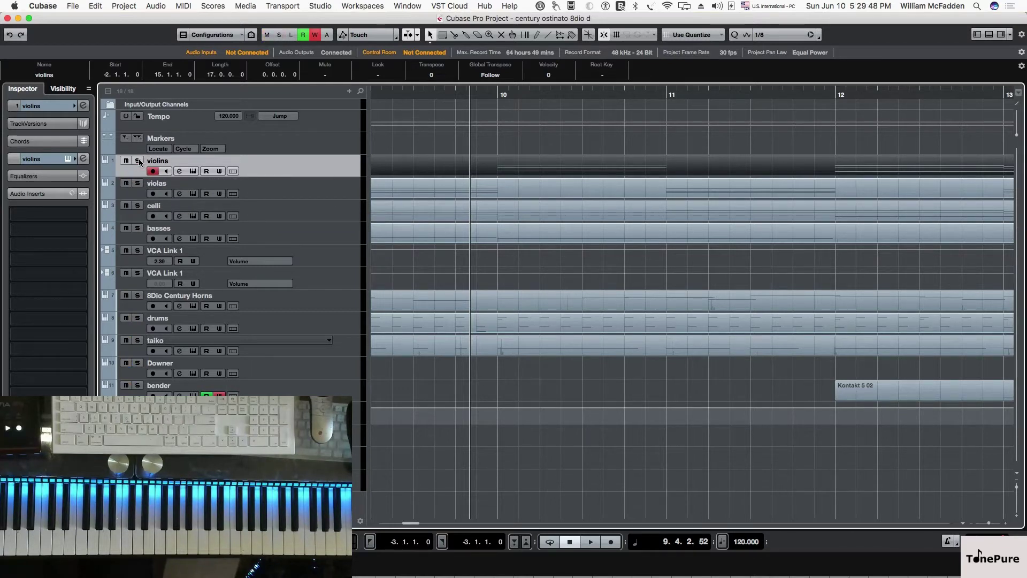
pyautogui.press('Home')
pyautogui.press('space')
# Step: Solo the celli, check their Ostinato Cello Kontakt patch, then solo the basses
pyautogui.click(137, 205)
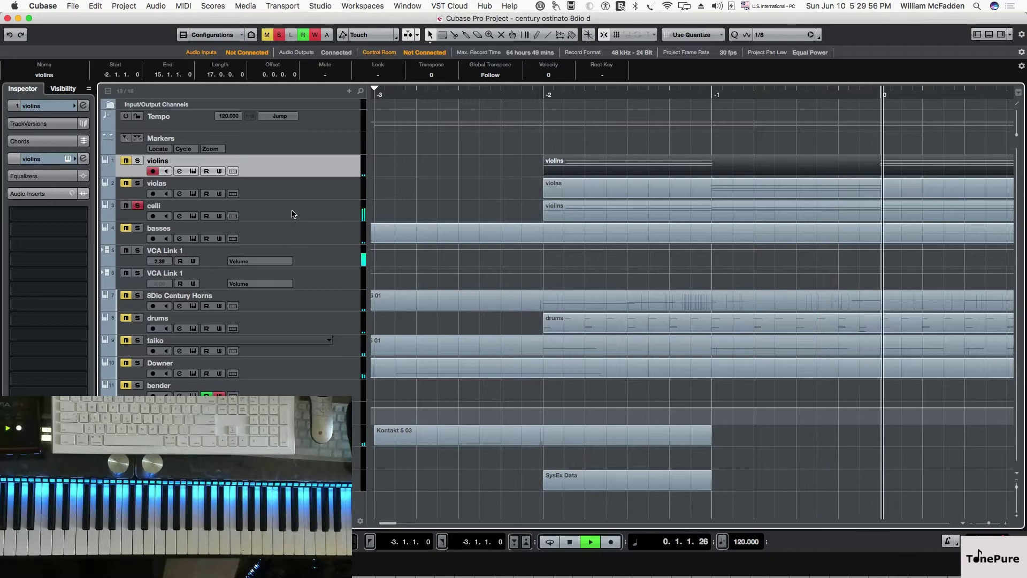
pyautogui.click(191, 217)
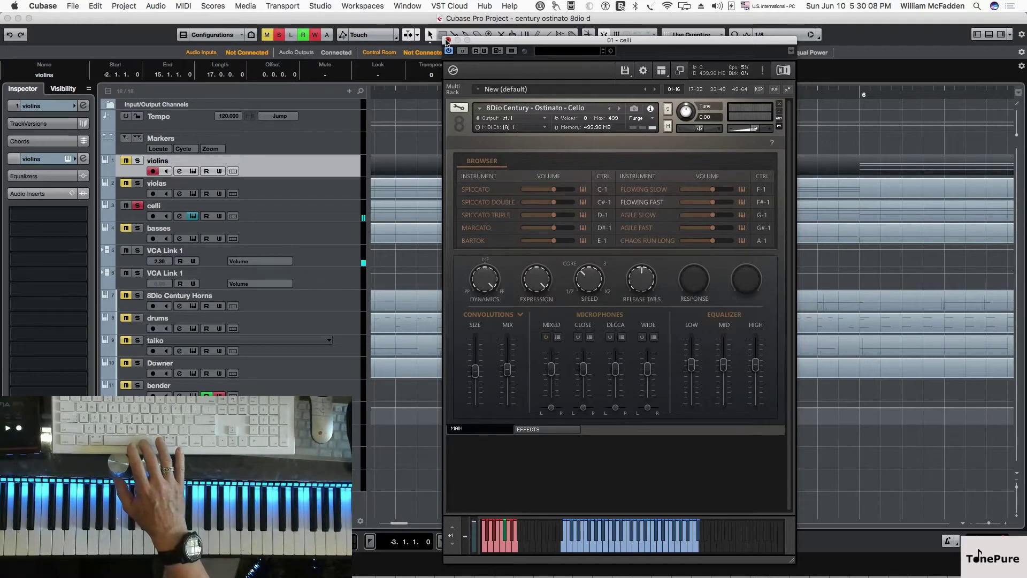
pyautogui.click(447, 40)
pyautogui.click(287, 230)
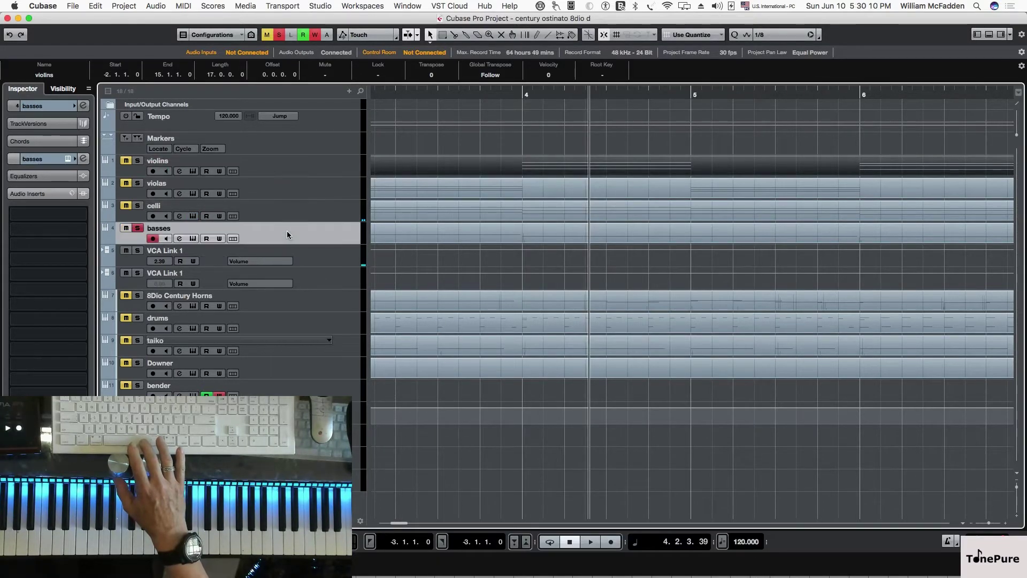
# Step: Audition the basses' Ostinato Bass patch from the start, close its window, and select violins
pyautogui.click(192, 239)
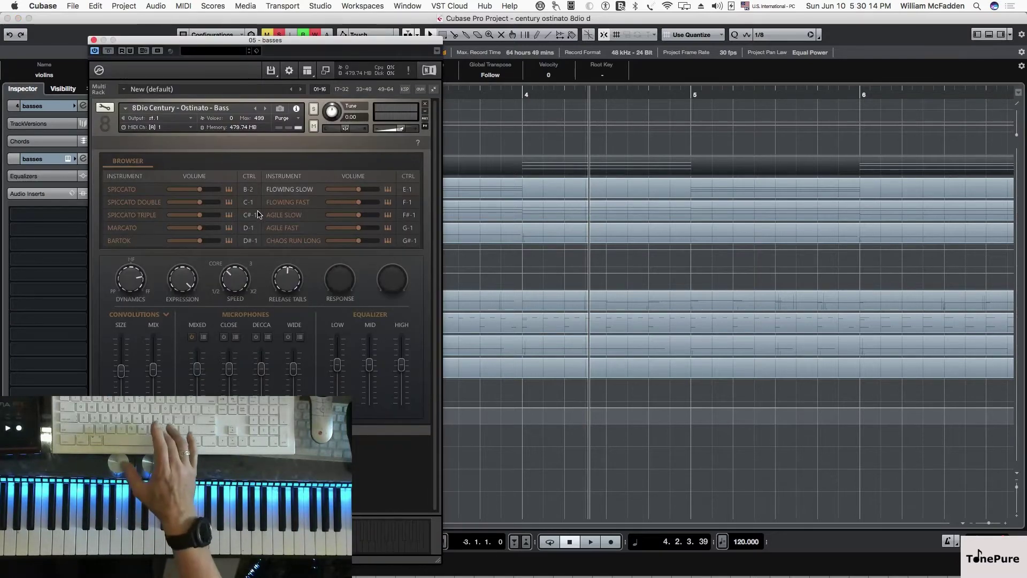
pyautogui.press('KP_1')
pyautogui.press('space')
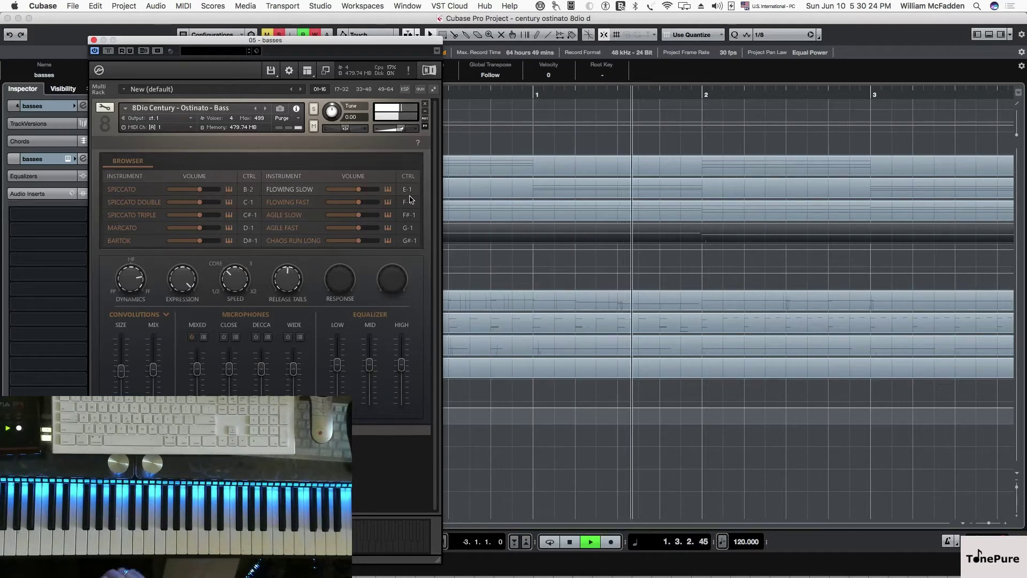
pyautogui.press('space')
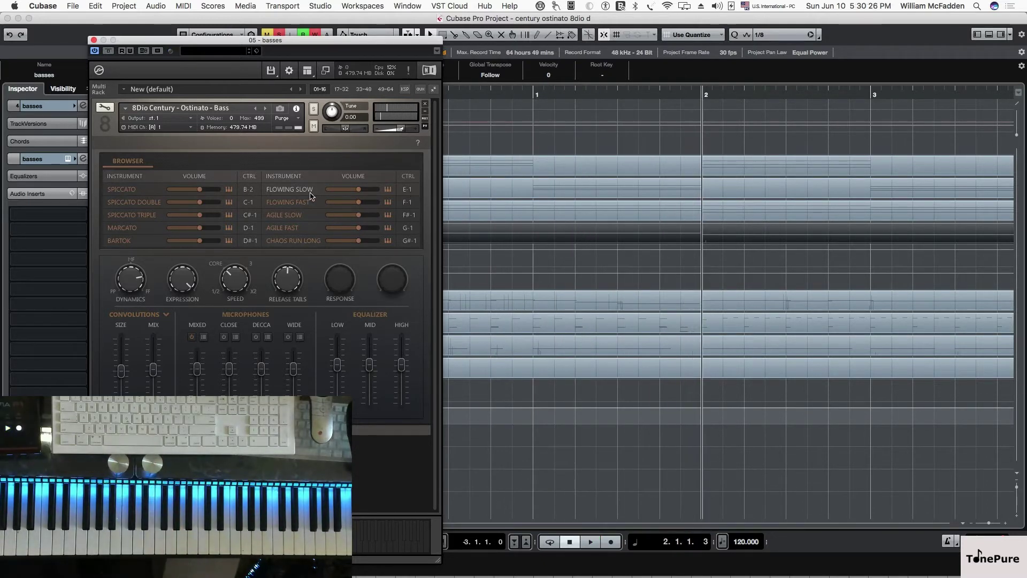
pyautogui.click(93, 40)
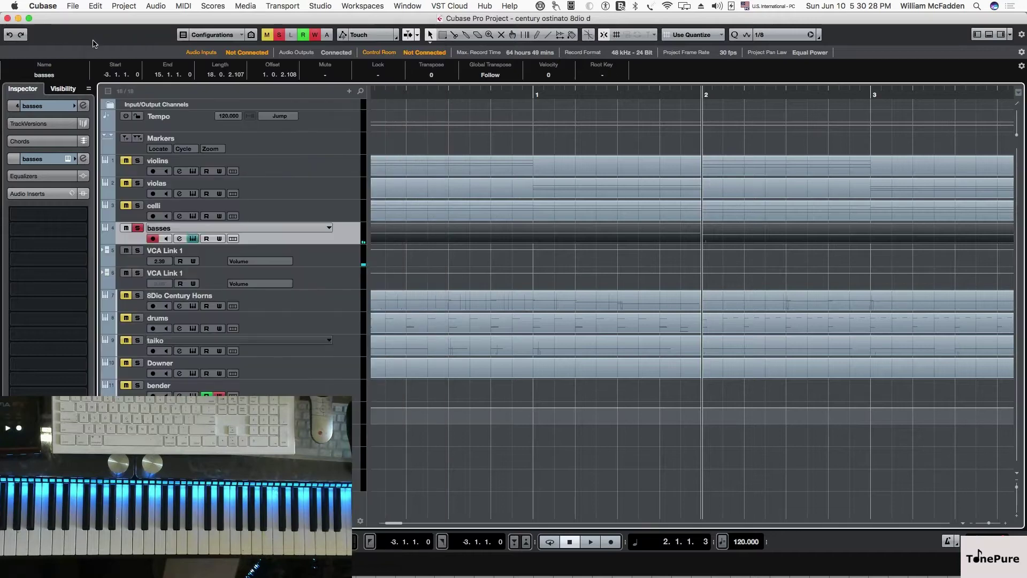
pyautogui.click(313, 168)
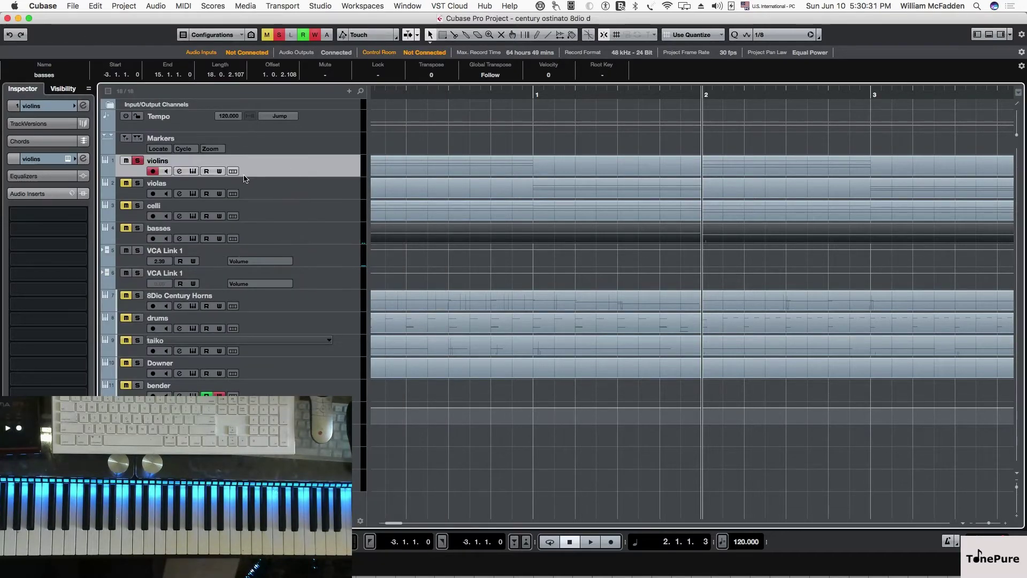
# Step: Reopen the violins' Kontakt window and audition Spiccato Triple, Marcato, Bartok, then Chaos Run Long
pyautogui.click(193, 172)
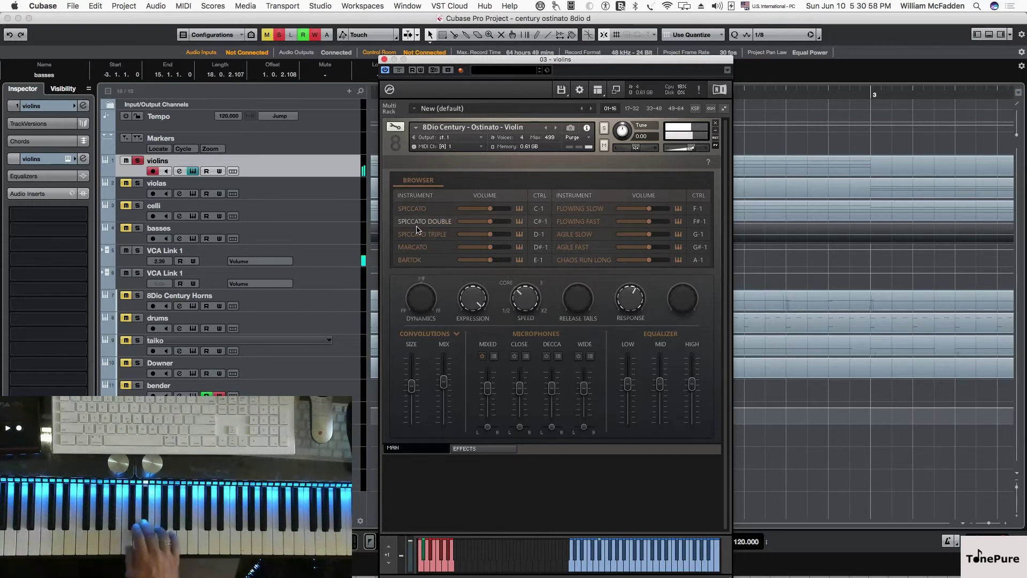
pyautogui.click(418, 236)
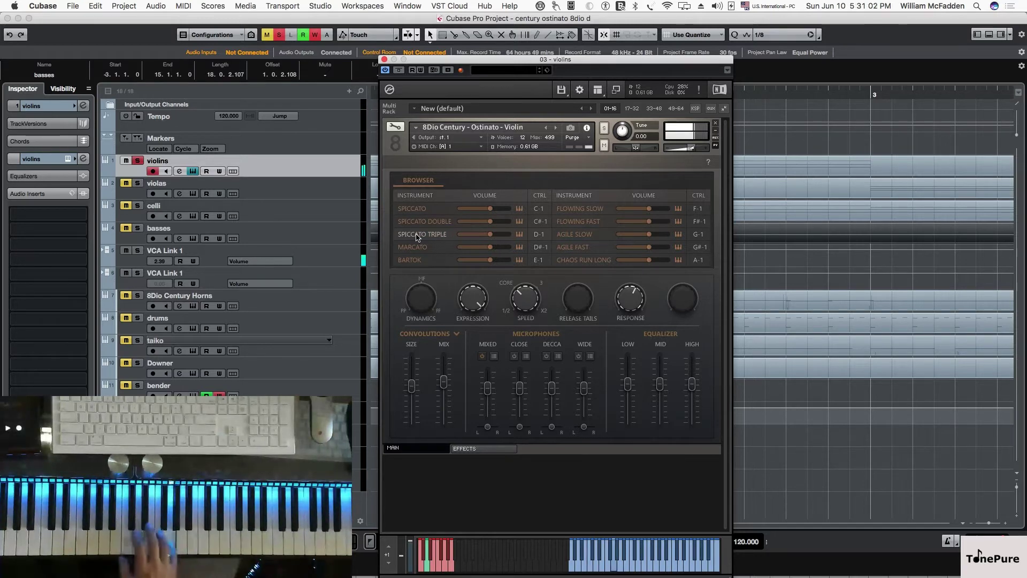
pyautogui.click(419, 248)
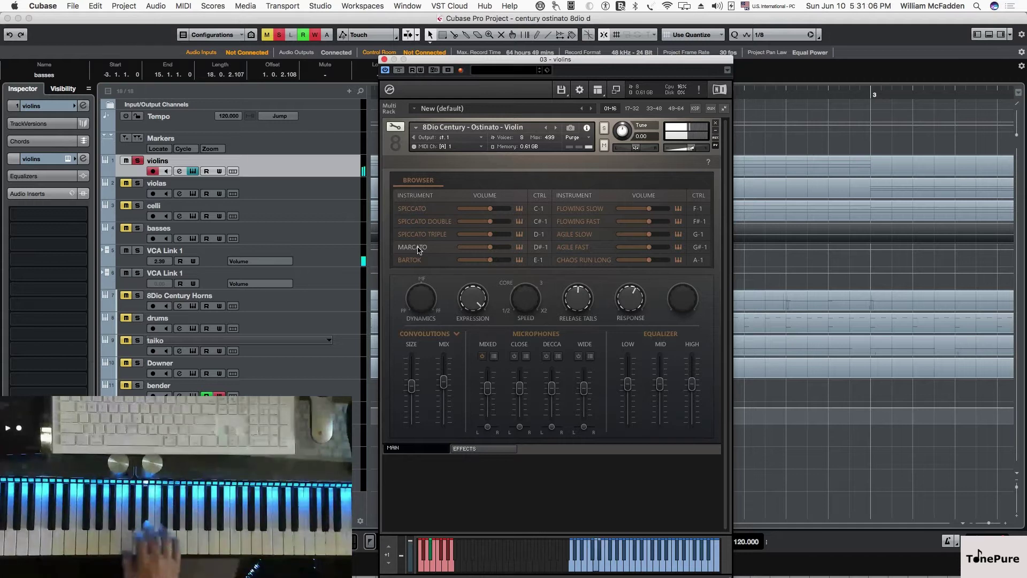
pyautogui.click(417, 261)
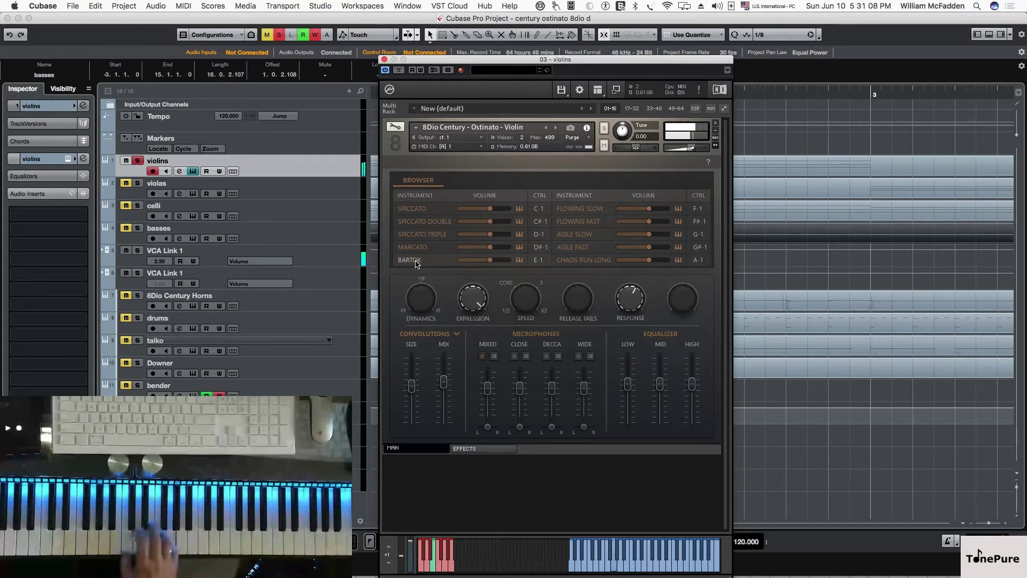
pyautogui.click(573, 261)
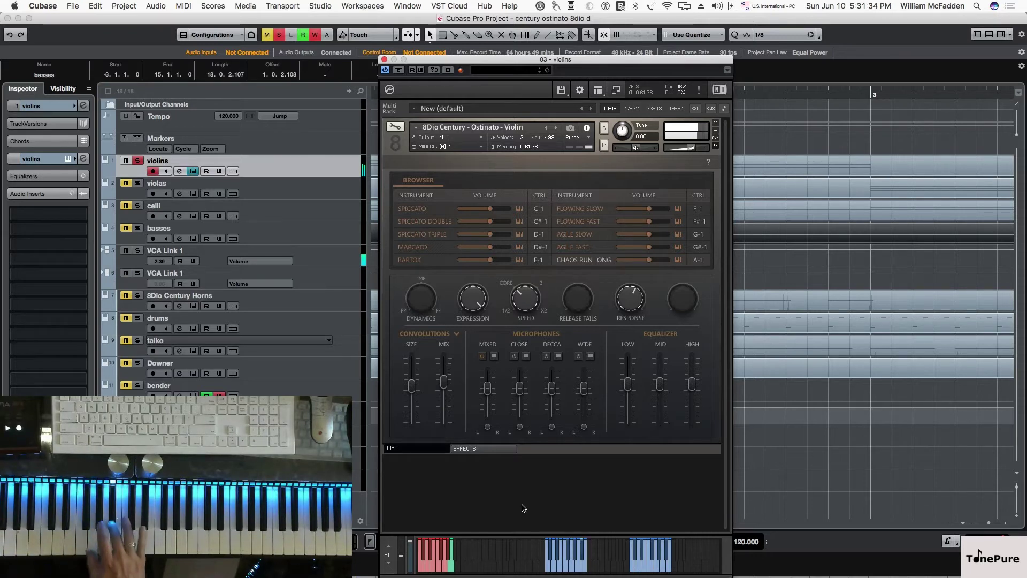
# Step: Swap the violin's Chaos Run Long articulation slot for Chaos Run Short
pyautogui.click(578, 260)
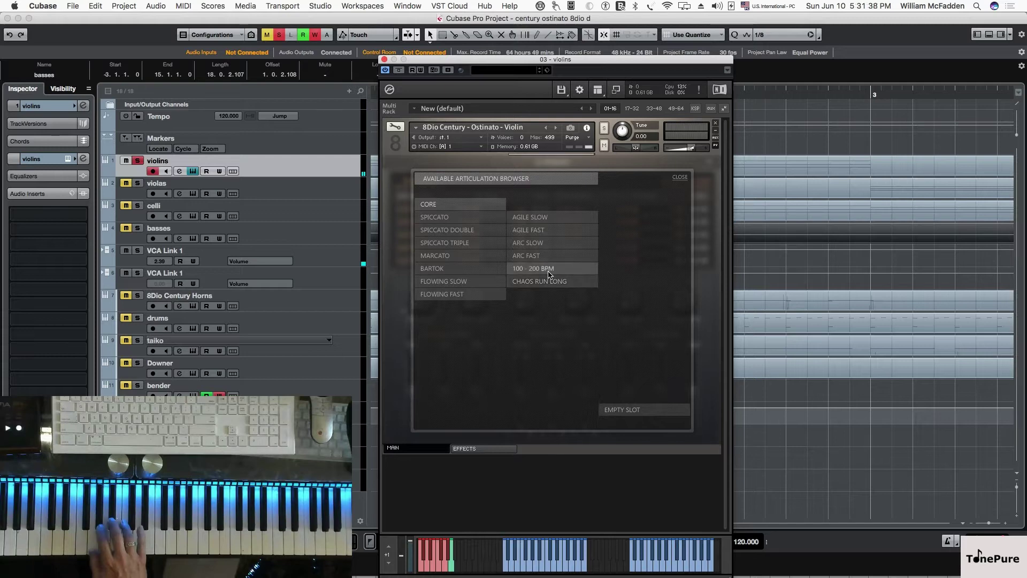
pyautogui.click(550, 274)
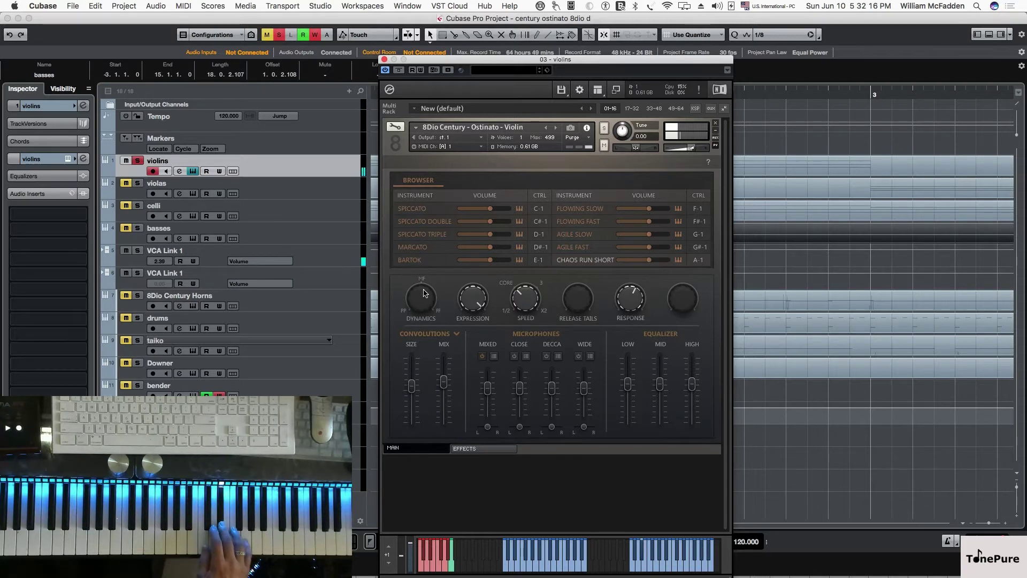
# Step: Play the violins on Flowing Slow, sweeping Speed up to maximum and back down
pyautogui.click(593, 211)
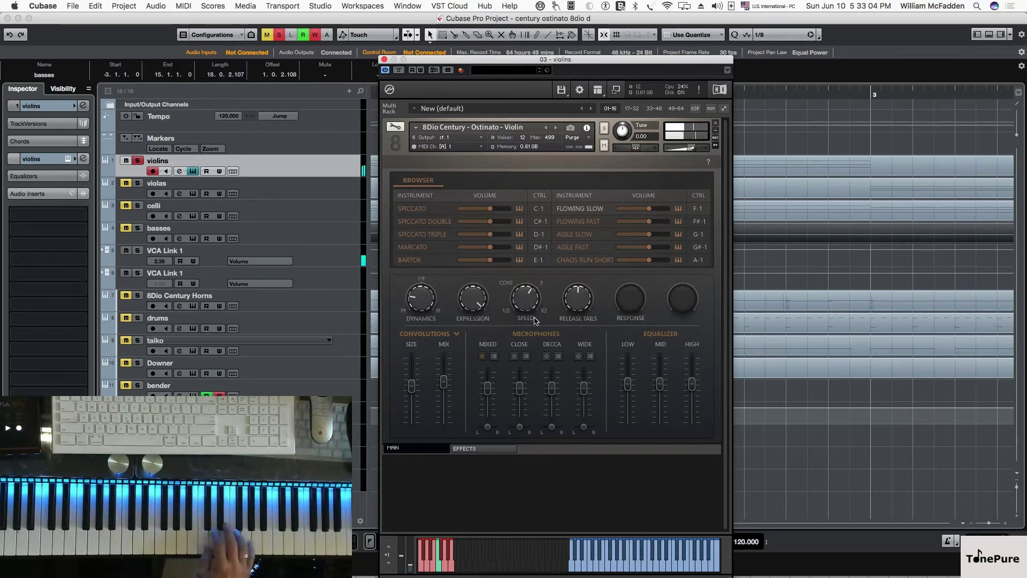
pyautogui.moveTo(533, 296); pyautogui.dragTo(533, 158)
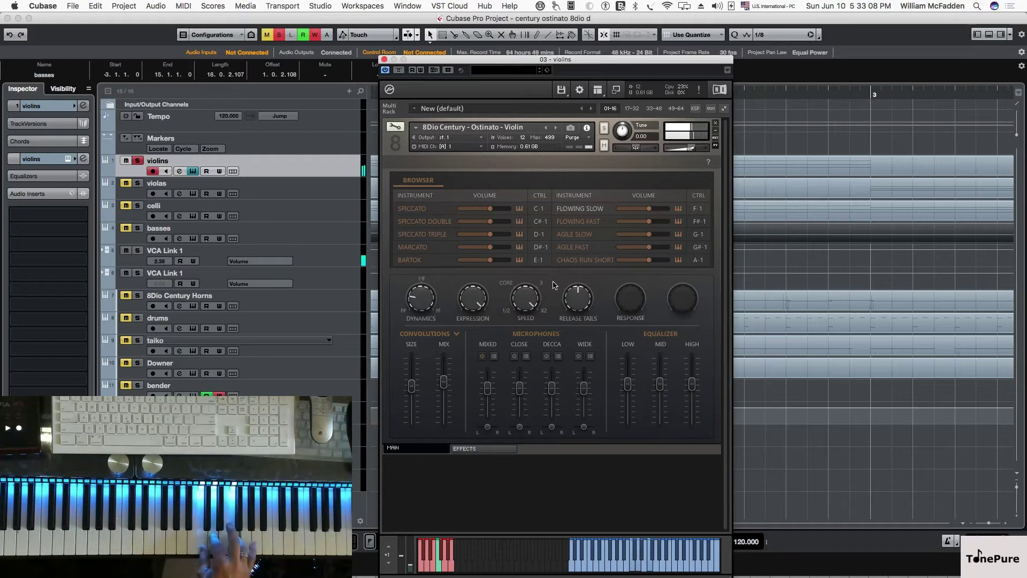
pyautogui.moveTo(534, 305); pyautogui.dragTo(518, 345)
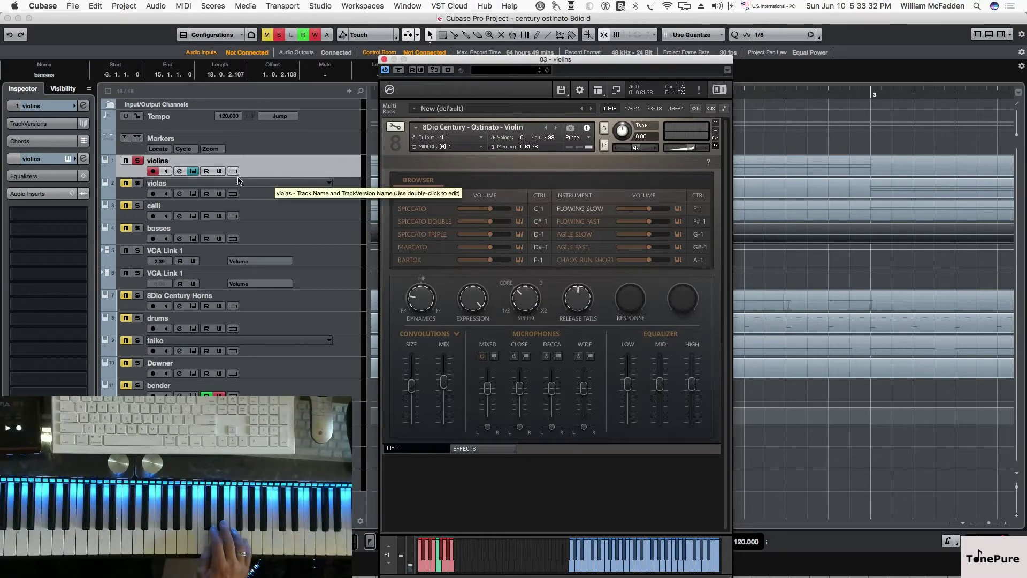
# Step: Close the violin window, arm the violas track and bring up its instrument window
pyautogui.click(193, 172)
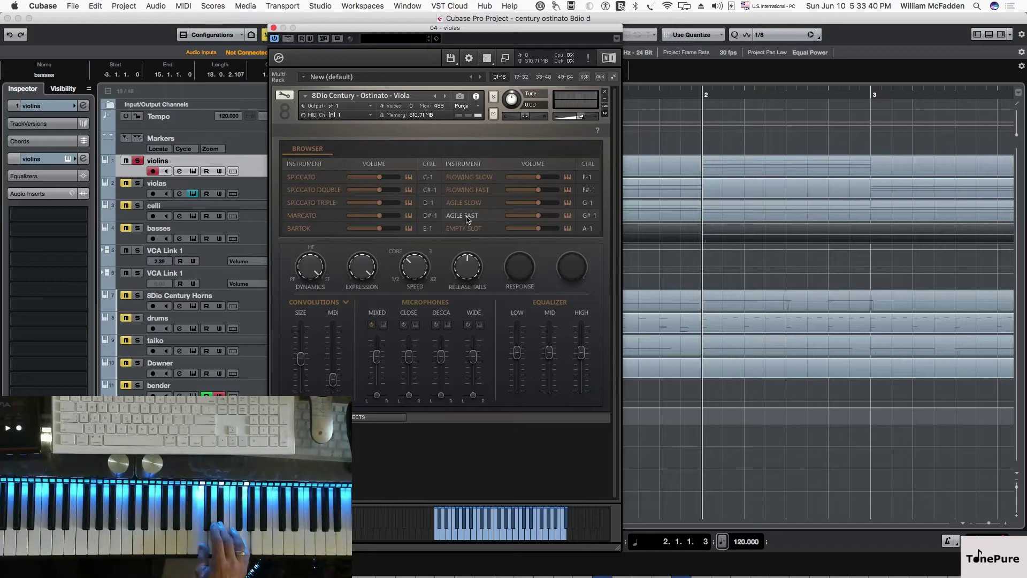
pyautogui.click(248, 185)
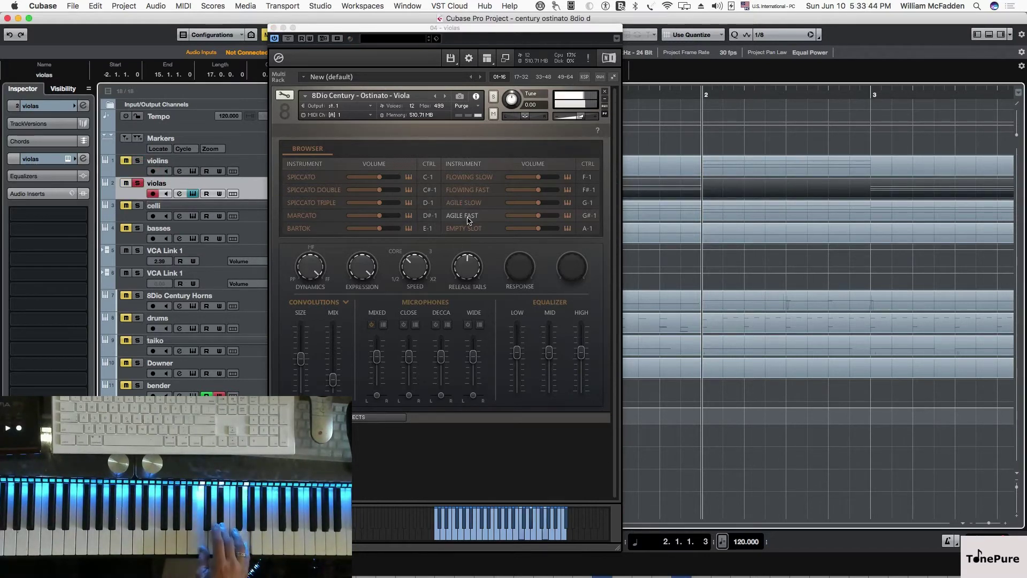
pyautogui.click(308, 178)
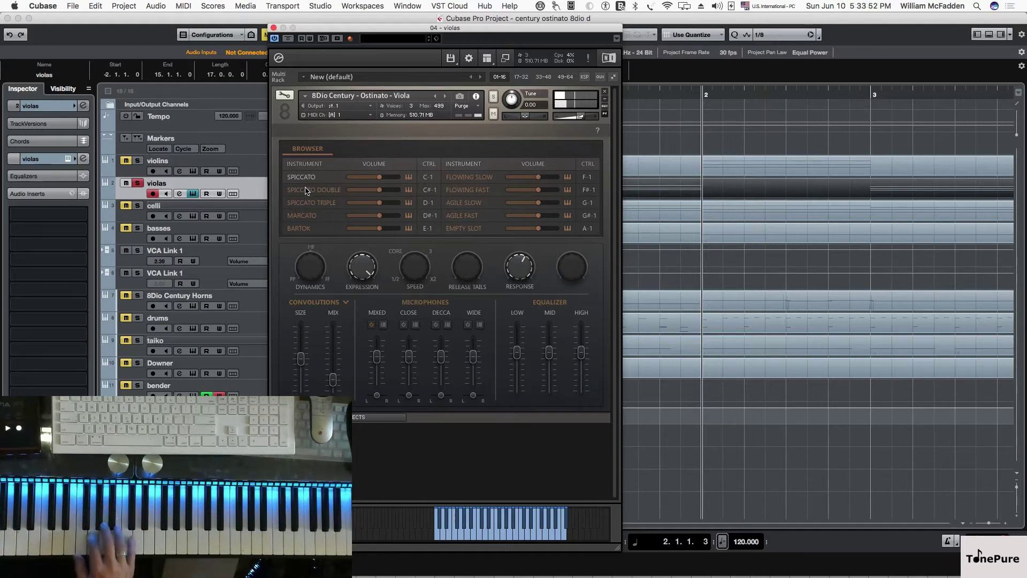
# Step: Audition the violas on Spiccato Double, Spiccato Triple, then Marcato
pyautogui.click(307, 191)
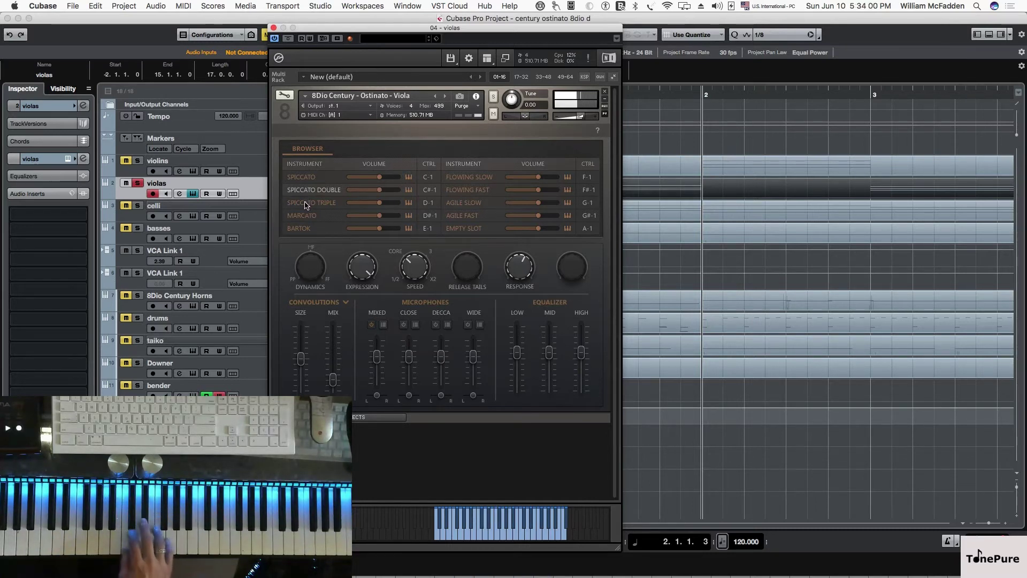
pyautogui.click(306, 203)
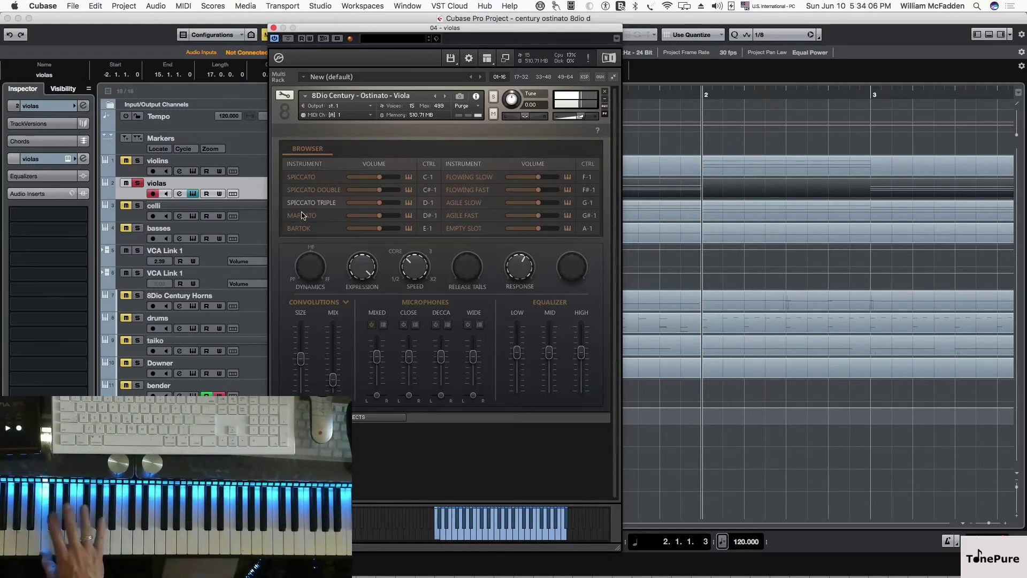
pyautogui.click(305, 216)
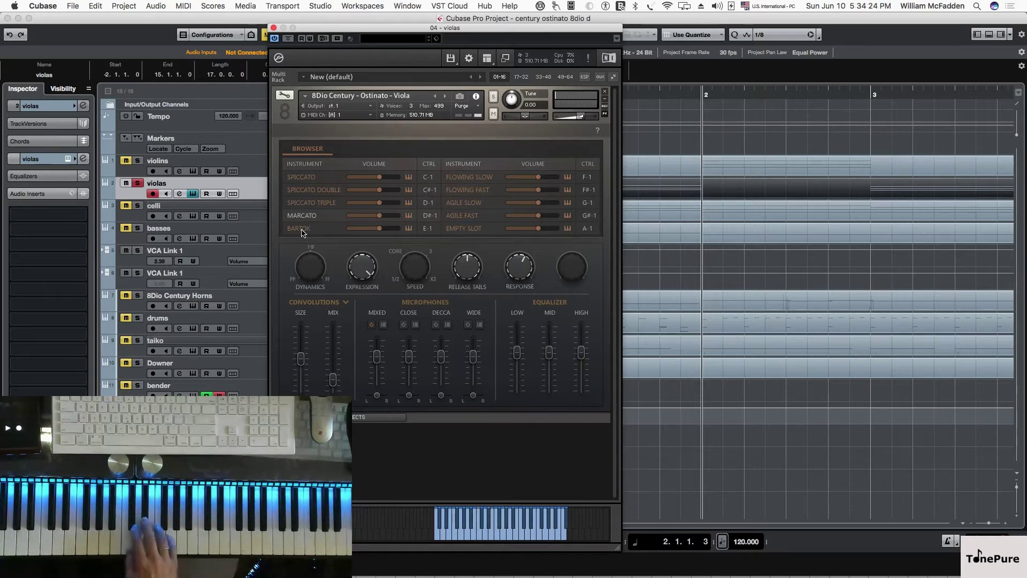
# Step: Audition the violas on Bartok, then switch them to Agile Fast
pyautogui.click(303, 230)
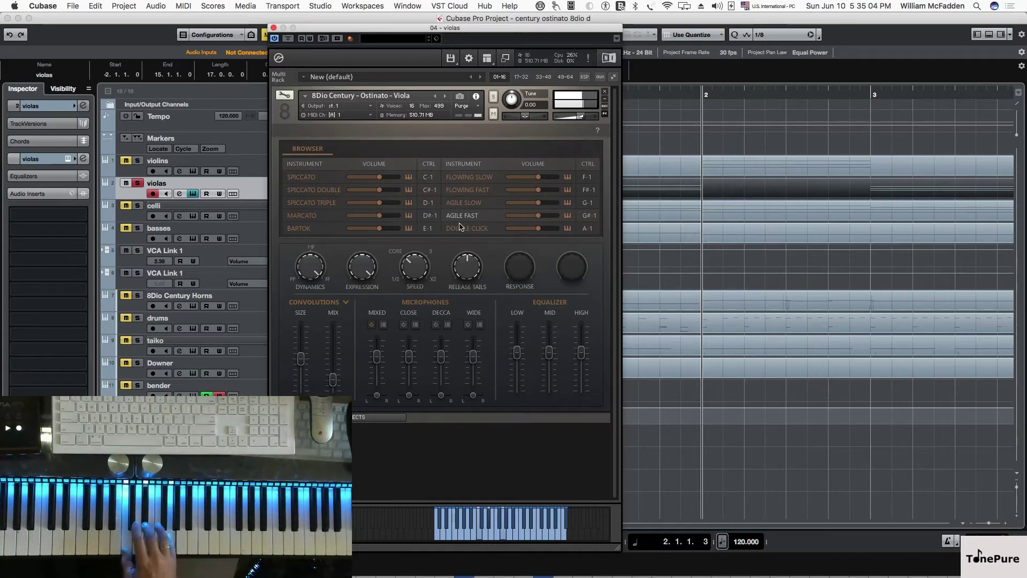
pyautogui.click(460, 228)
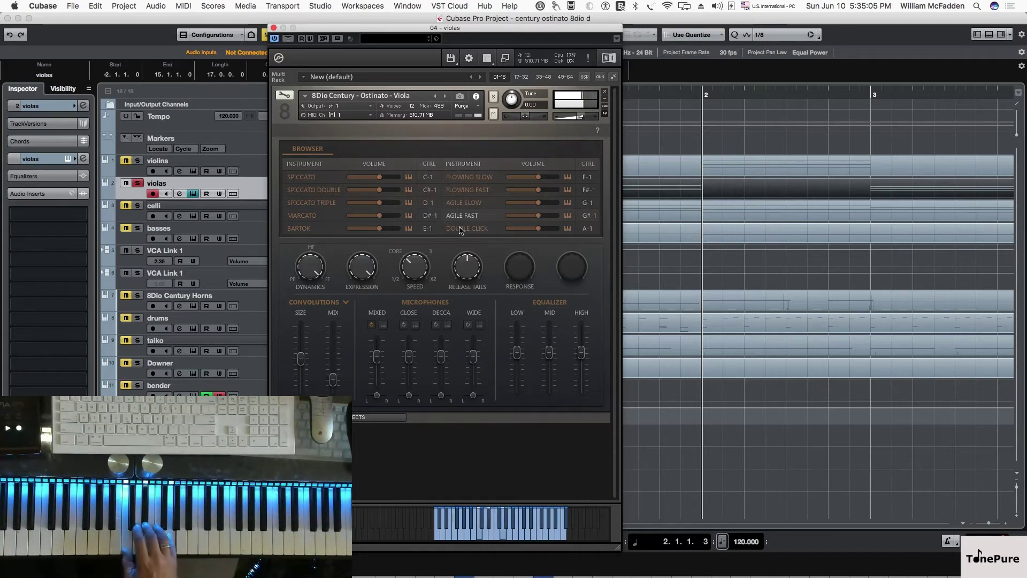
pyautogui.click(385, 418)
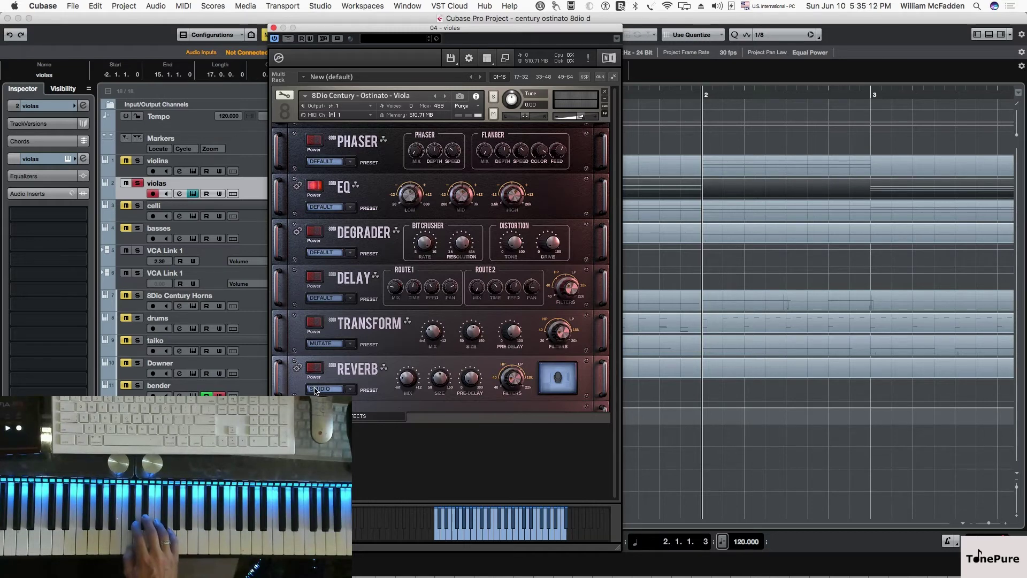
pyautogui.click(350, 391)
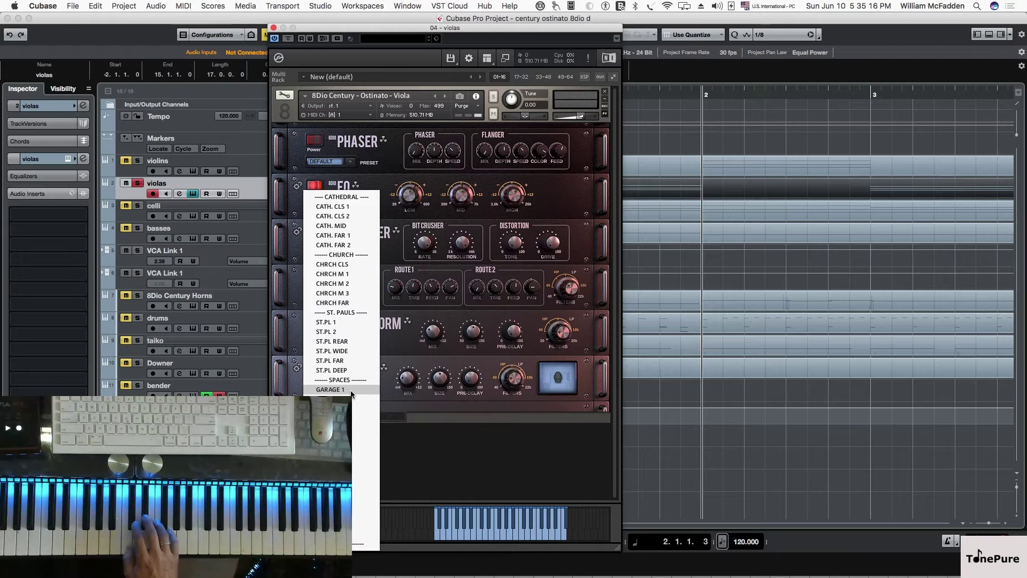
pyautogui.click(402, 349)
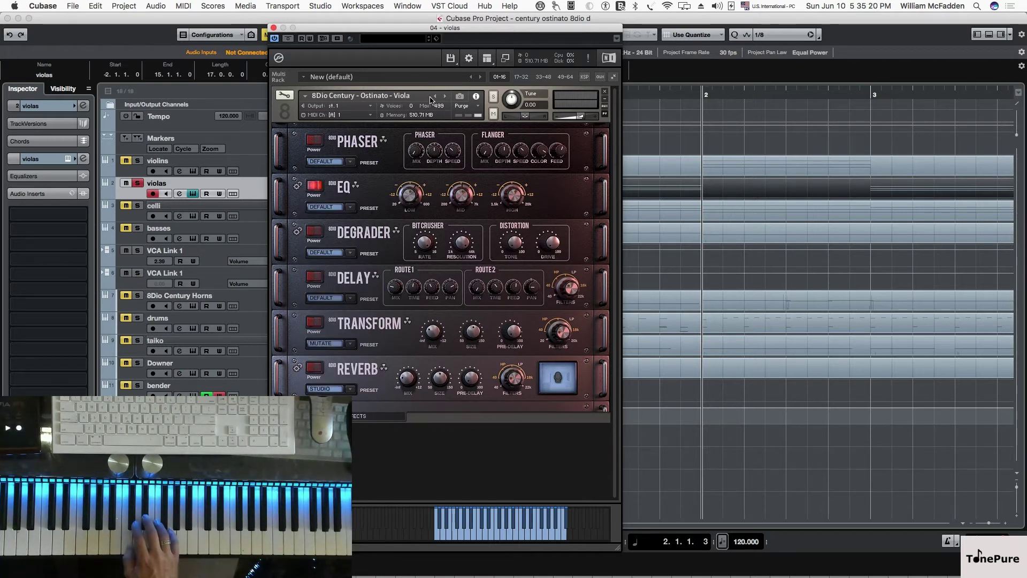
pyautogui.click(318, 416)
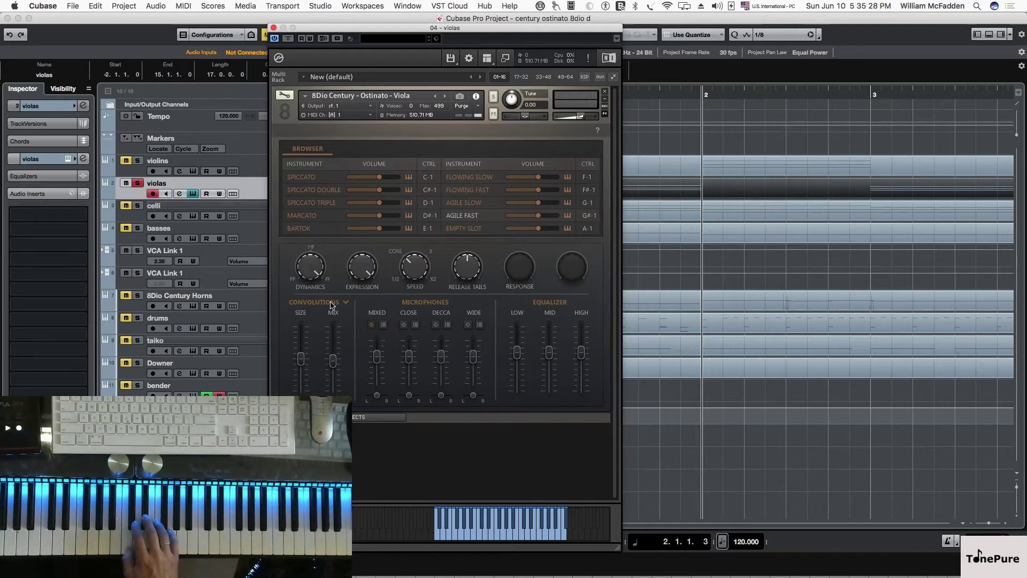
# Step: Set the viola's convolution space to Hall 1 and turn its Reverb effect on
pyautogui.click(347, 305)
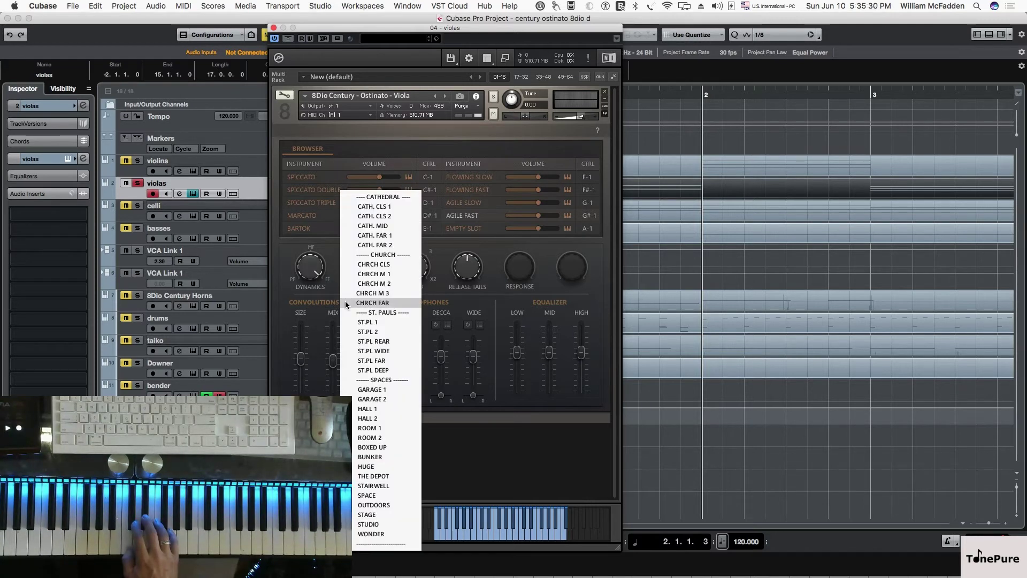
pyautogui.click(368, 418)
pyautogui.click(375, 418)
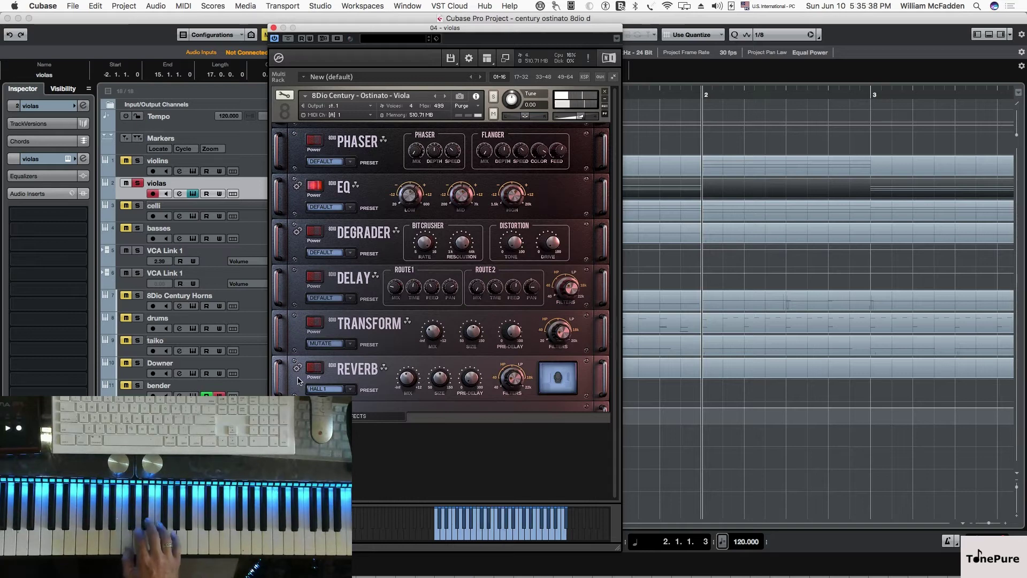
pyautogui.click(313, 370)
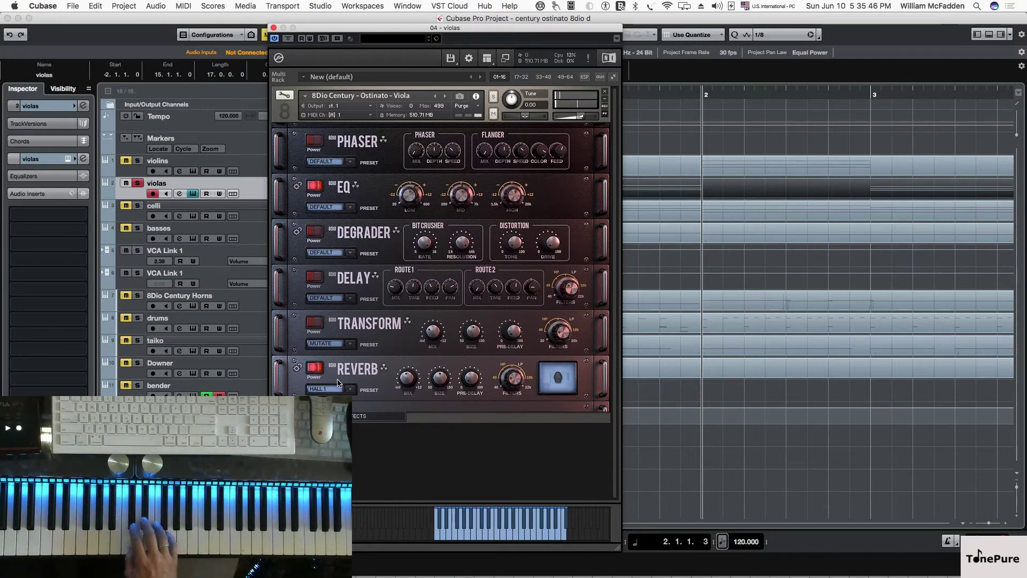
# Step: Close the viola window, arm the celli track and try cello Spiccato and Spiccato Double
pyautogui.click(192, 195)
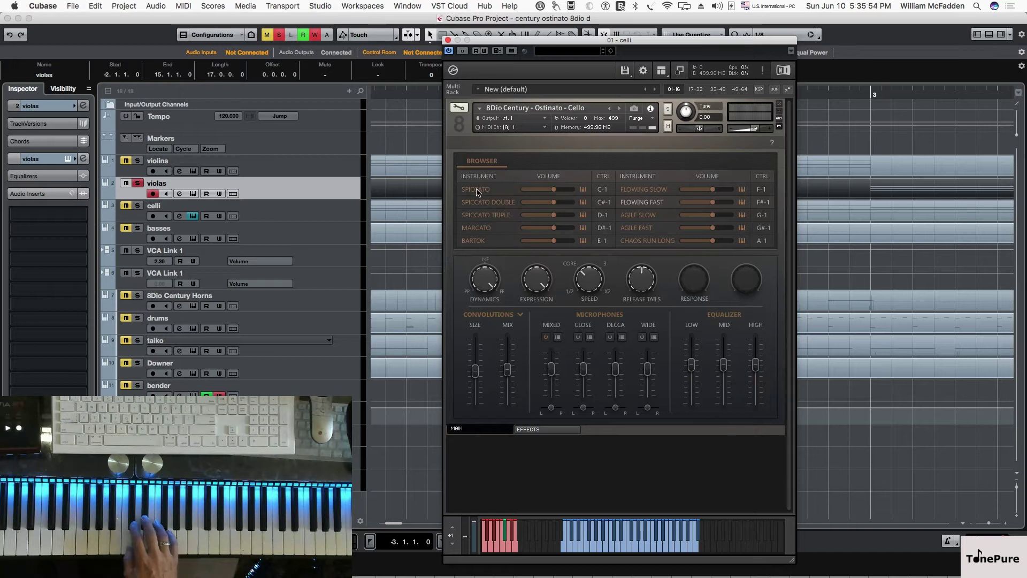
pyautogui.click(482, 190)
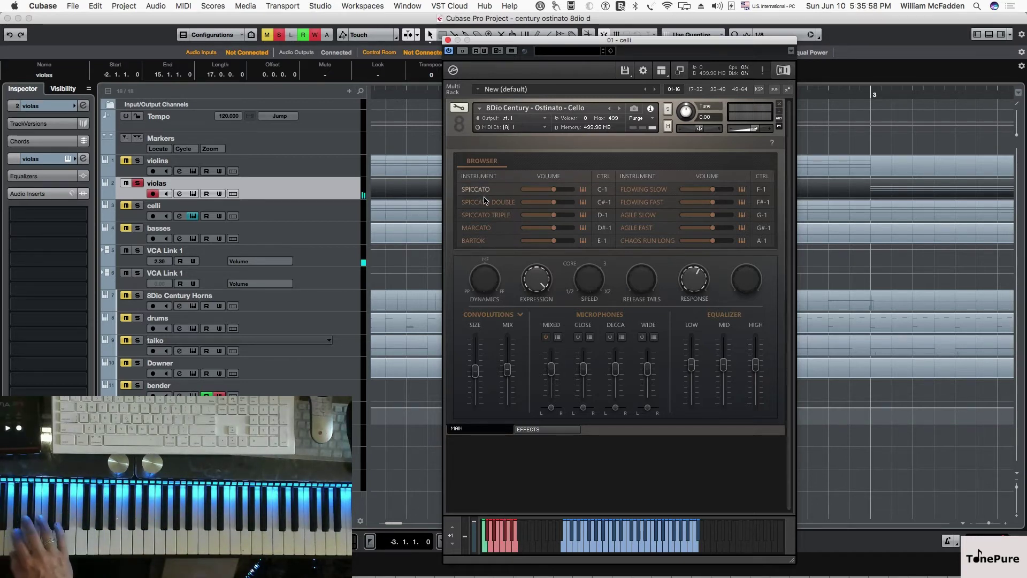
pyautogui.click(274, 215)
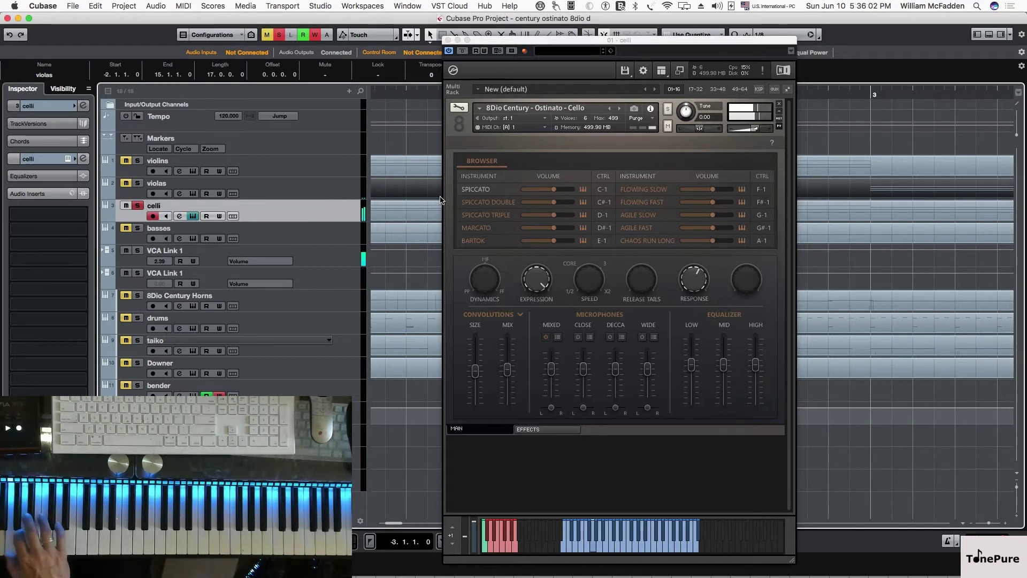
pyautogui.click(479, 204)
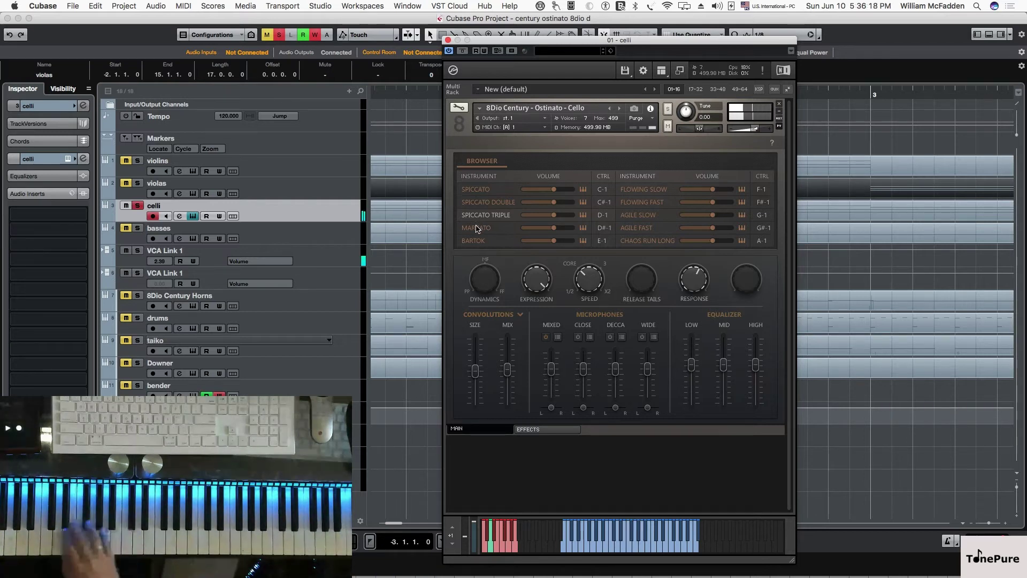
# Step: Audition the cello on Marcato, Flowing Slow, then Flowing Fast
pyautogui.click(478, 229)
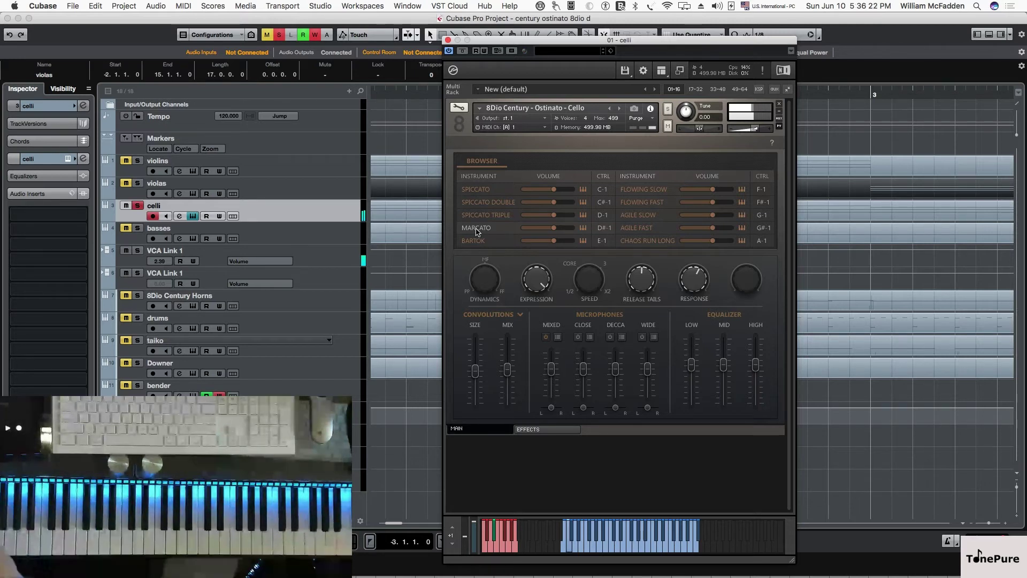
pyautogui.click(633, 191)
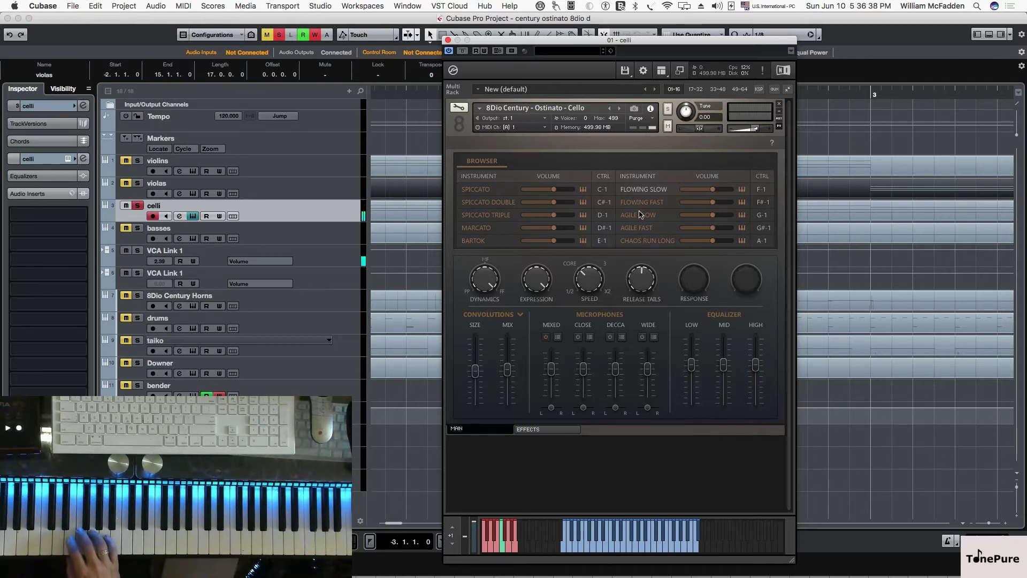
pyautogui.click(637, 205)
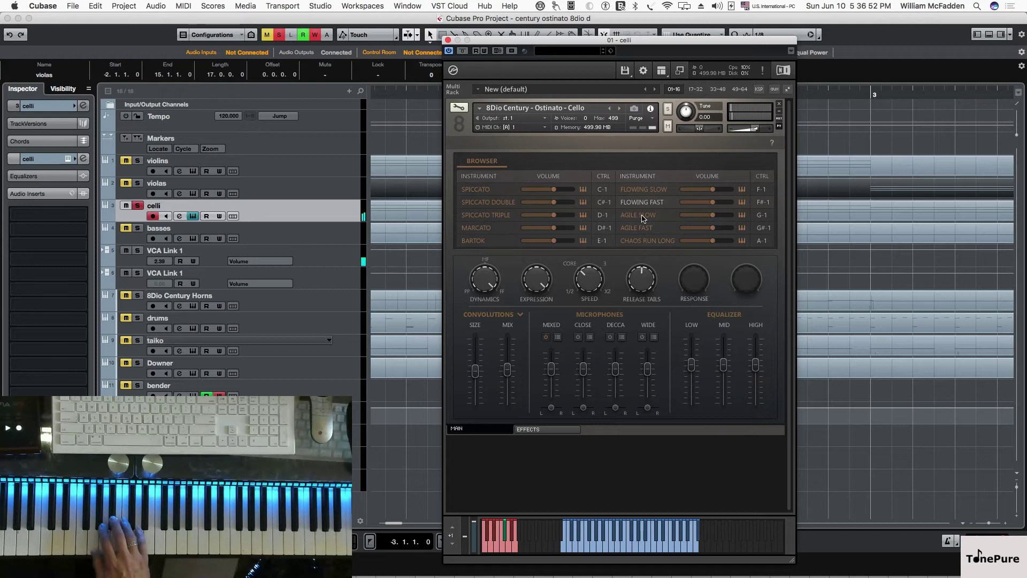
# Step: Audition the cello on Agile Slow, then Agile Fast
pyautogui.click(643, 218)
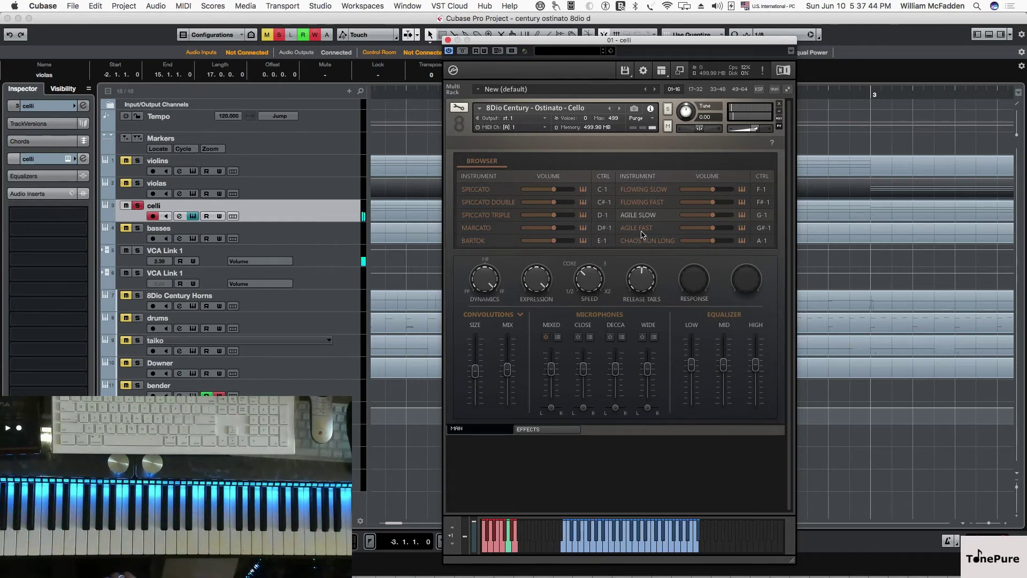
pyautogui.click(637, 228)
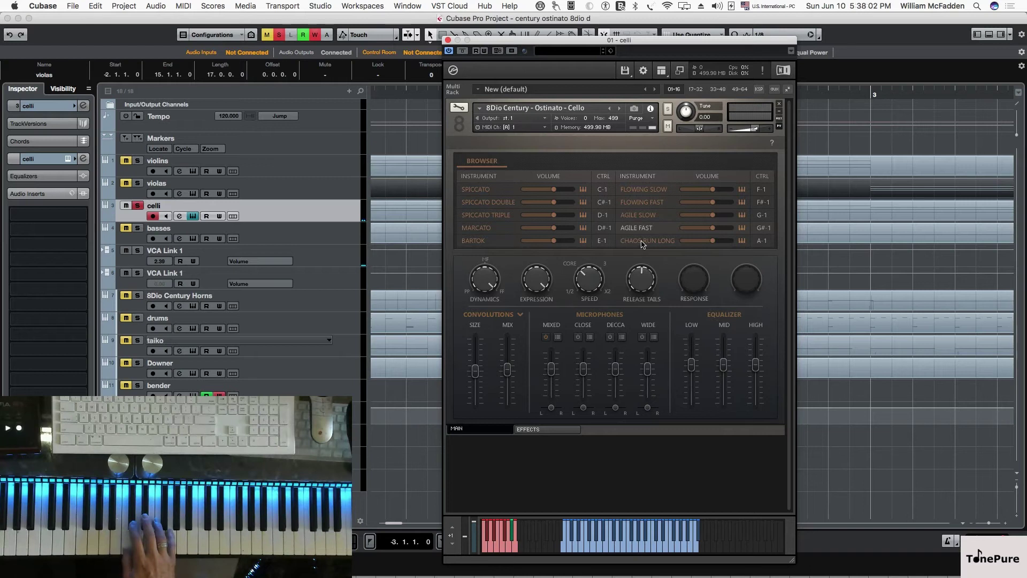
# Step: Play the cello on Chaos Run Long, then list that slot's available articulations
pyautogui.click(642, 242)
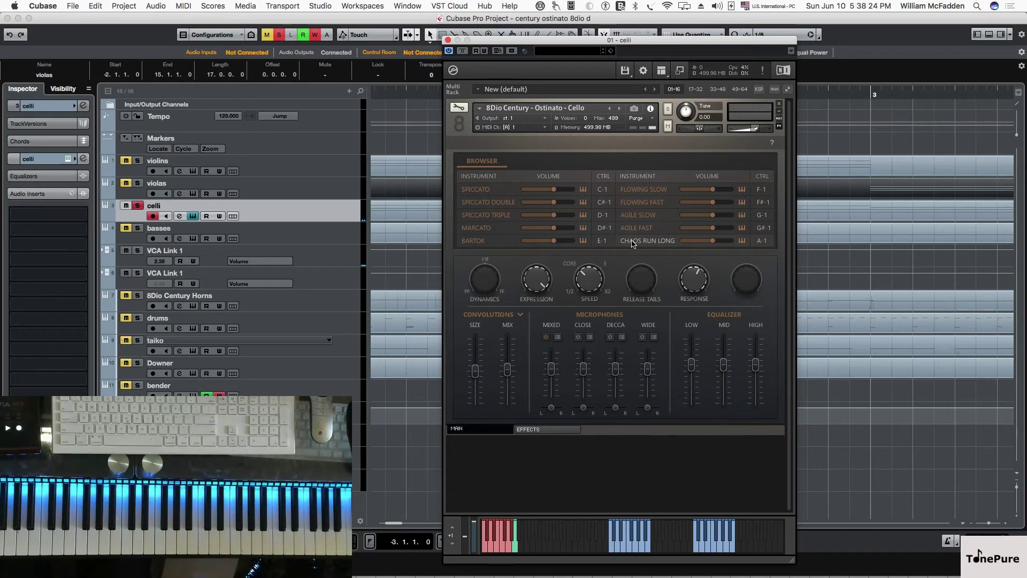
pyautogui.click(634, 244)
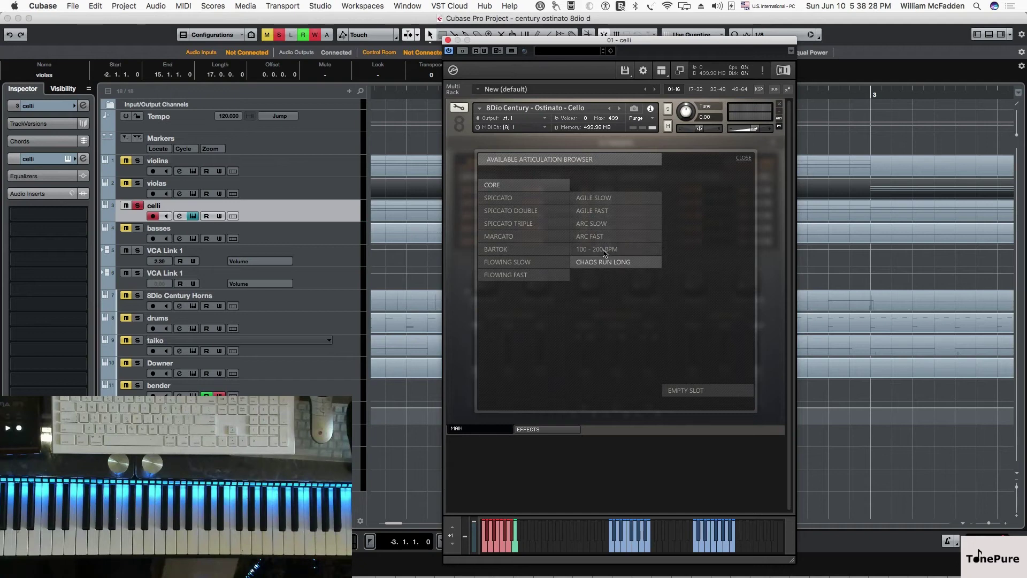
# Step: Load Chaos Run Short into the cello's A-1 slot in place of Chaos Run Long
pyautogui.click(604, 249)
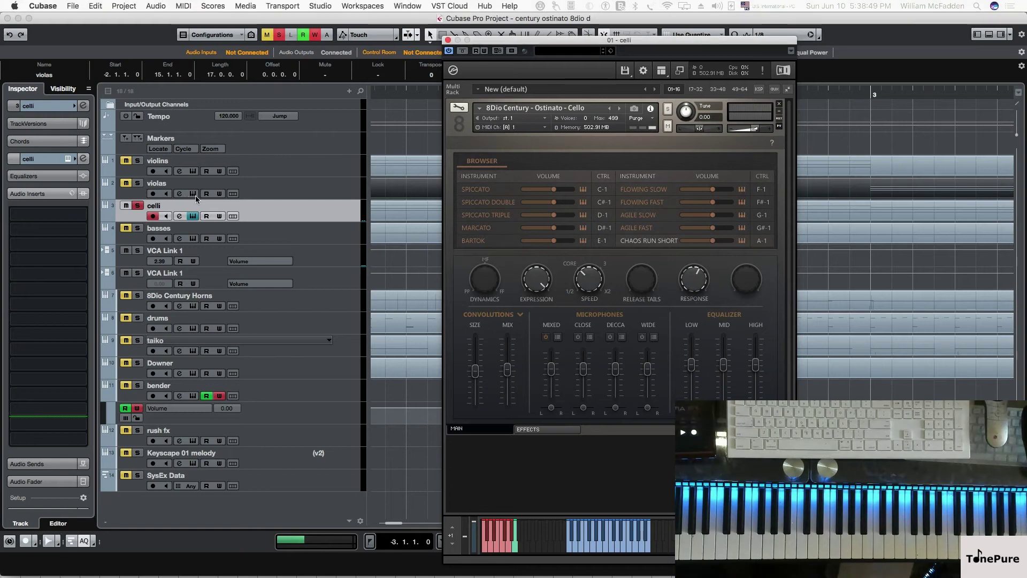
# Step: Close the cello window, open the Ostinato Bass instrument, move it aside and arm the basses track
pyautogui.click(193, 216)
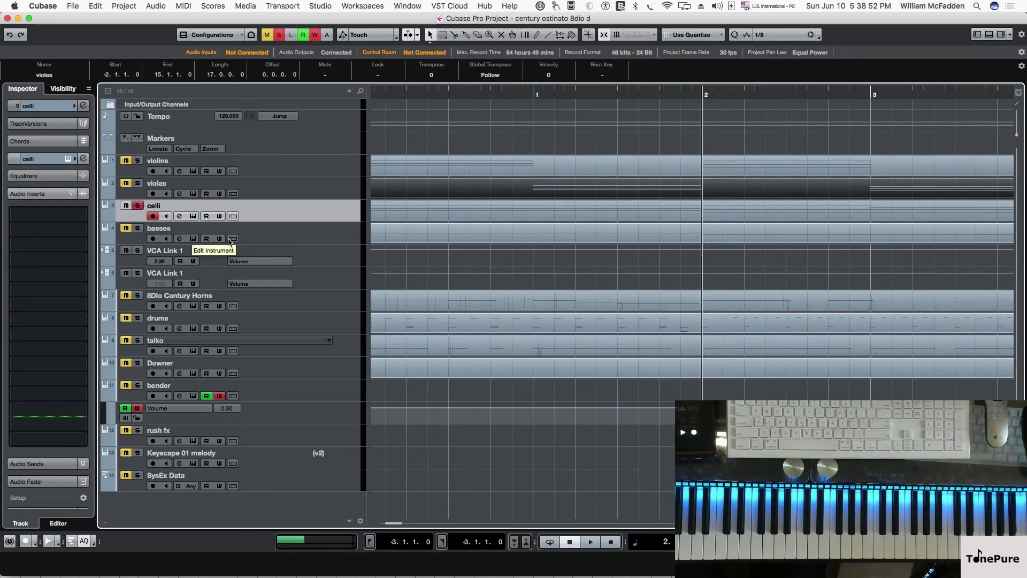
pyautogui.click(193, 239)
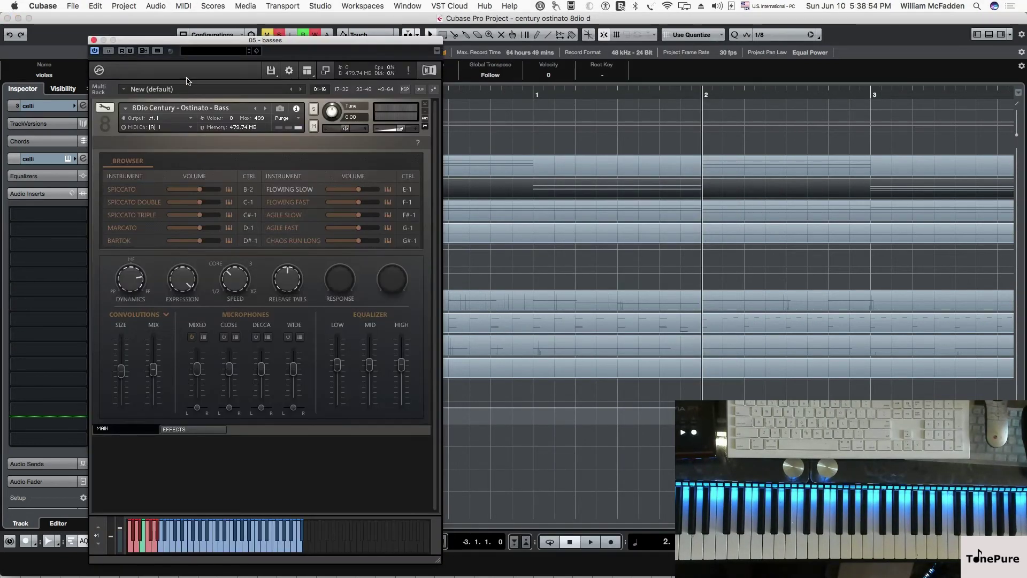
pyautogui.moveTo(166, 41); pyautogui.dragTo(266, 18)
pyautogui.click(134, 242)
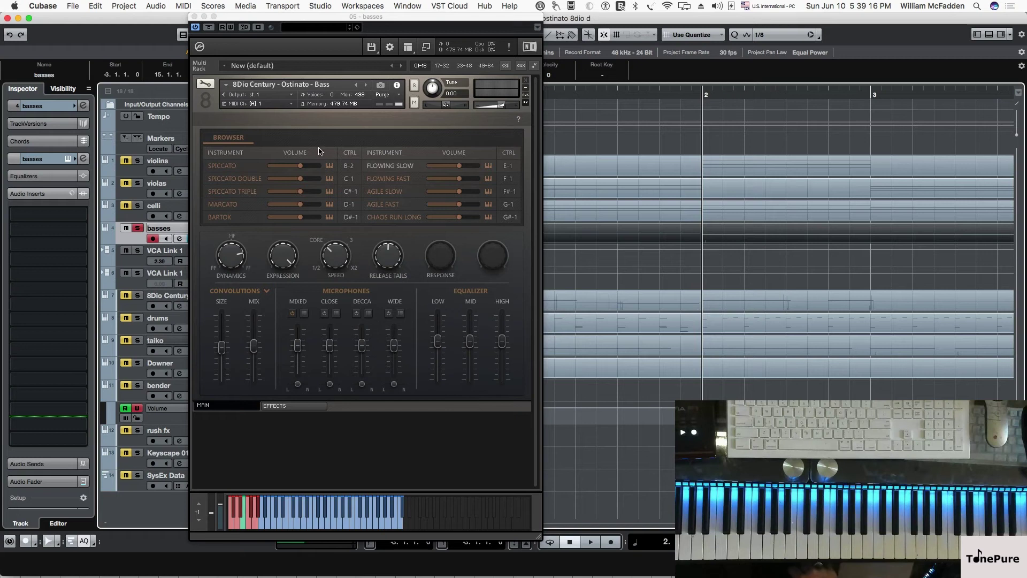
# Step: Play the bass ostinato on Spiccato, Spiccato Double, Spiccato Triple and Marcato articulations in turn
pyautogui.click(234, 169)
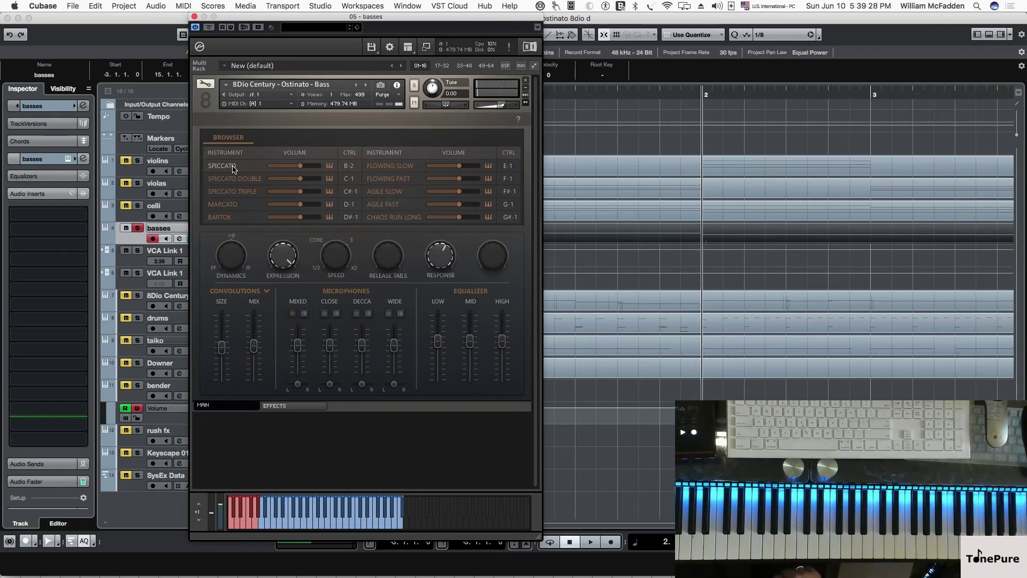
pyautogui.click(229, 179)
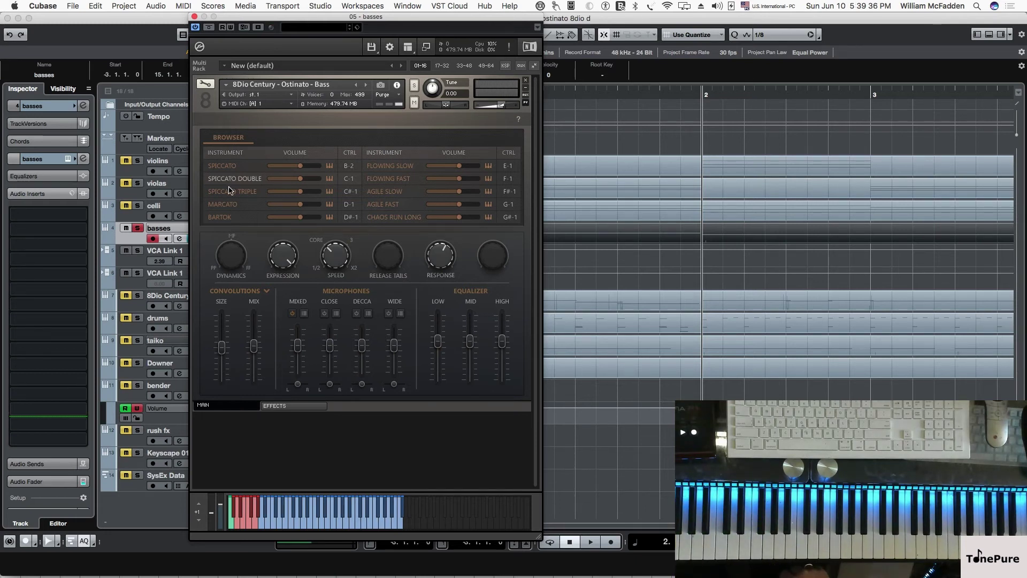
pyautogui.click(230, 192)
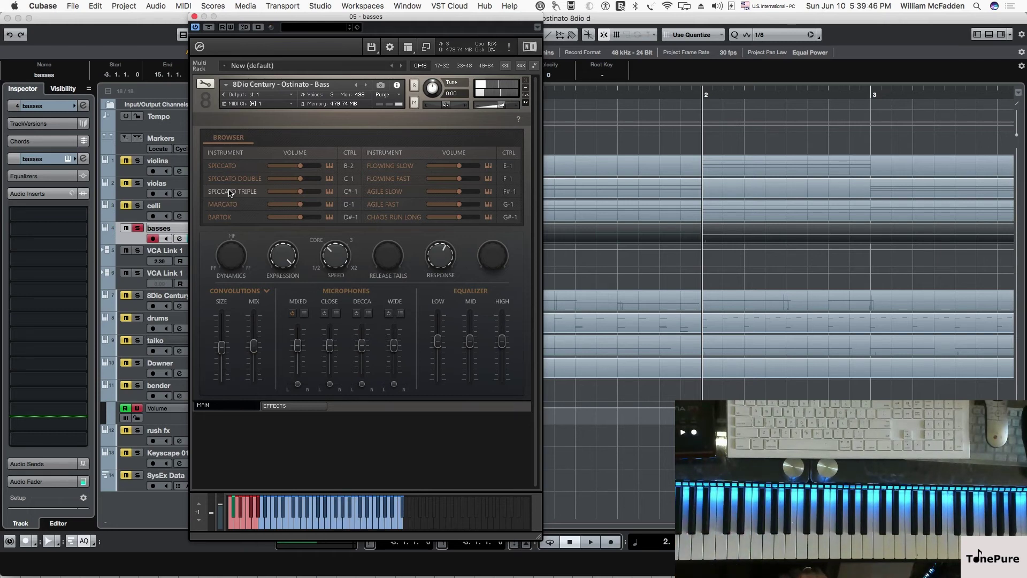
pyautogui.click(229, 206)
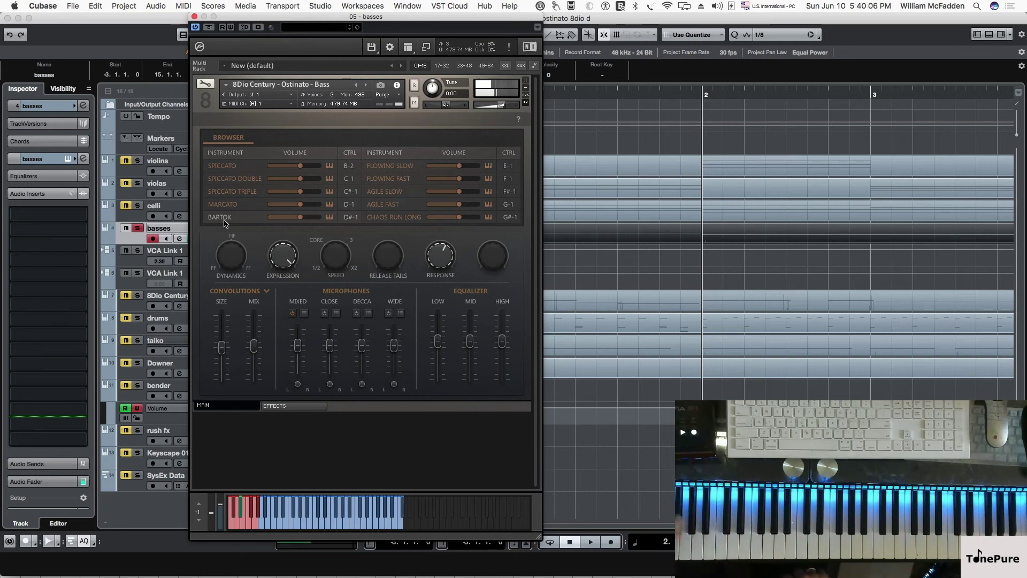
# Step: Audition the bass on Flowing Slow, Flowing Fast, Agile Slow, Agile Fast and Chaos Run Long
pyautogui.click(381, 168)
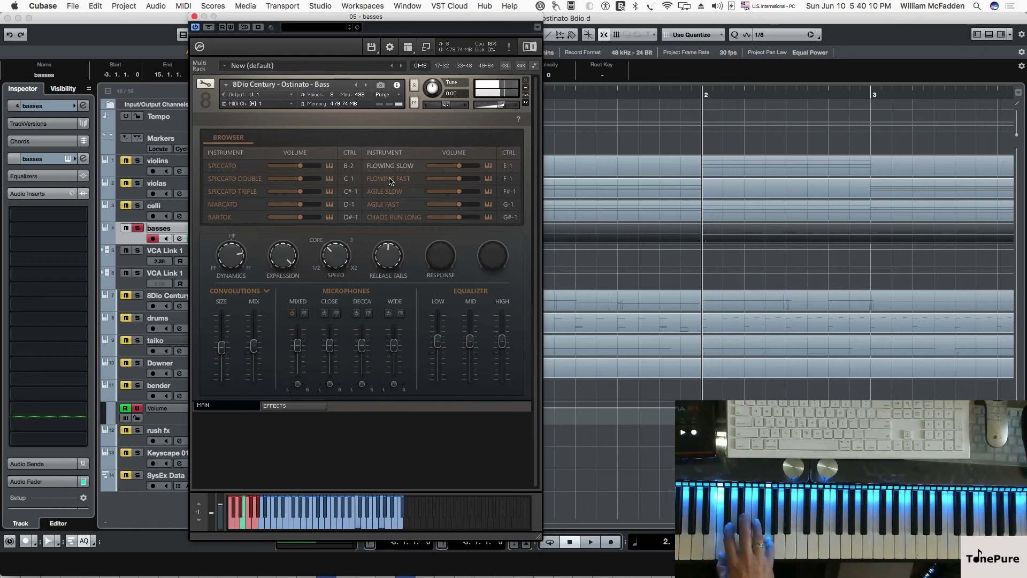
pyautogui.click(390, 180)
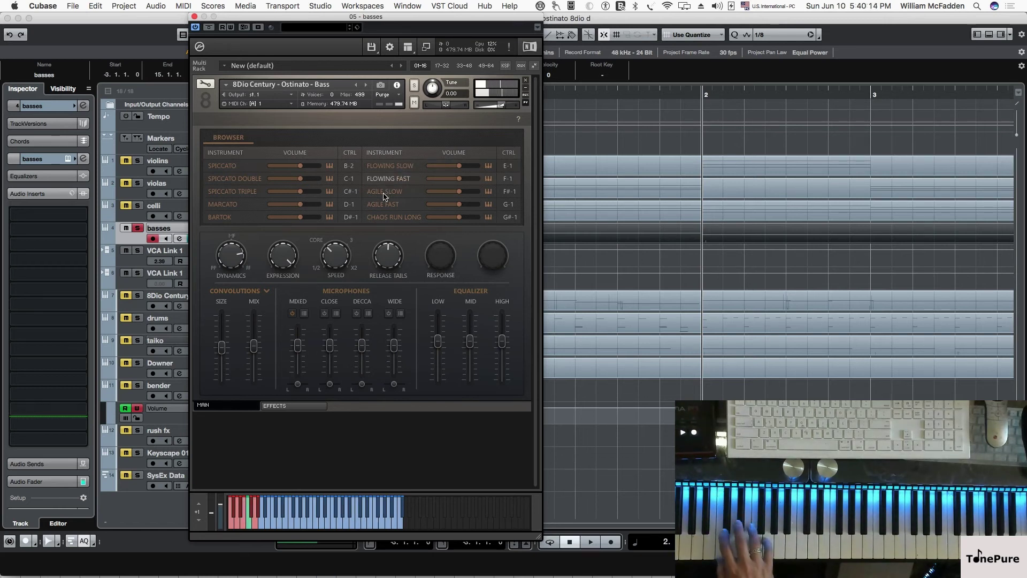
pyautogui.click(385, 191)
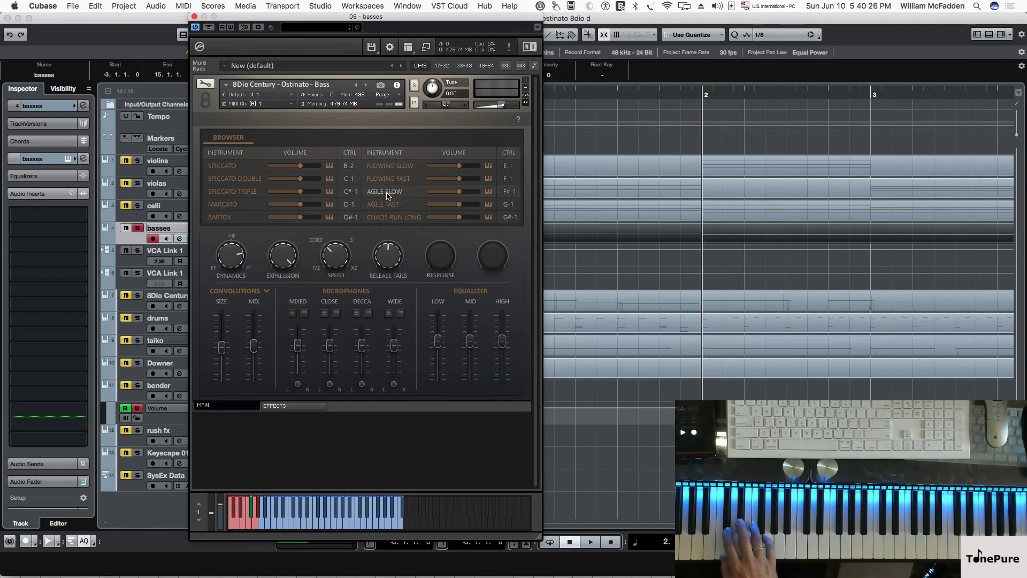
pyautogui.click(378, 209)
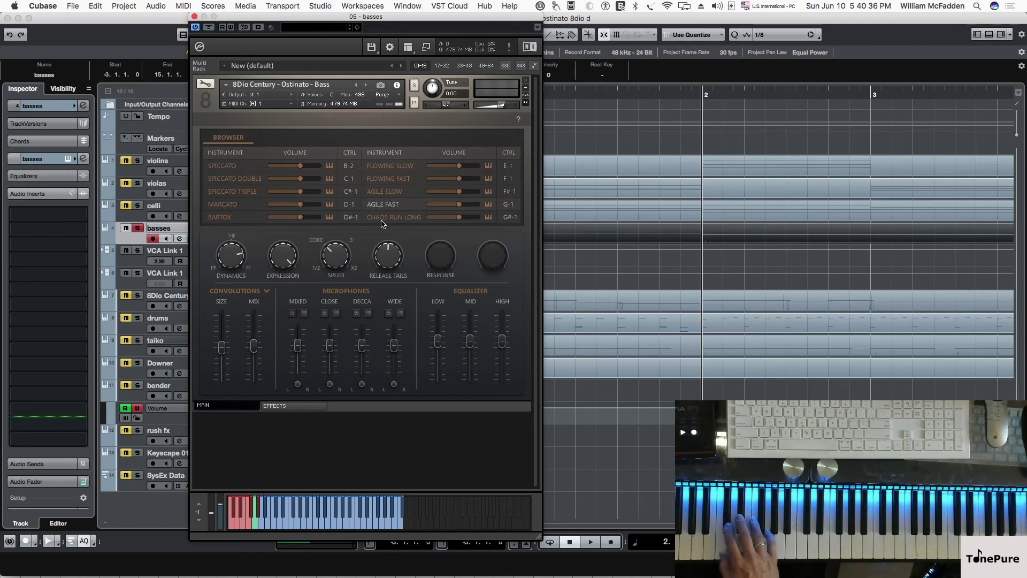
pyautogui.click(382, 220)
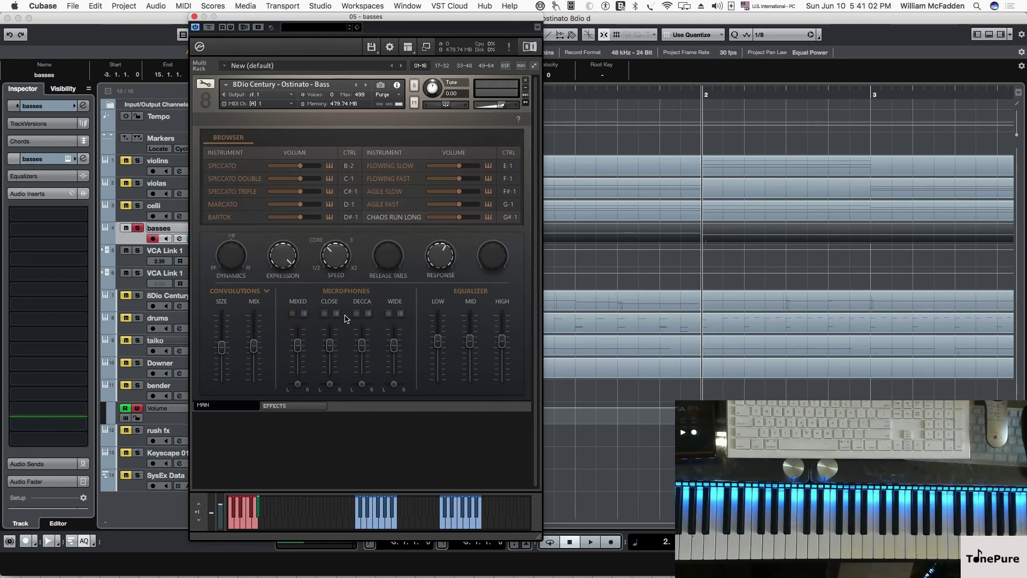
# Step: Enable the Close microphone position and switch the bass back to Flowing Slow
pyautogui.click(325, 314)
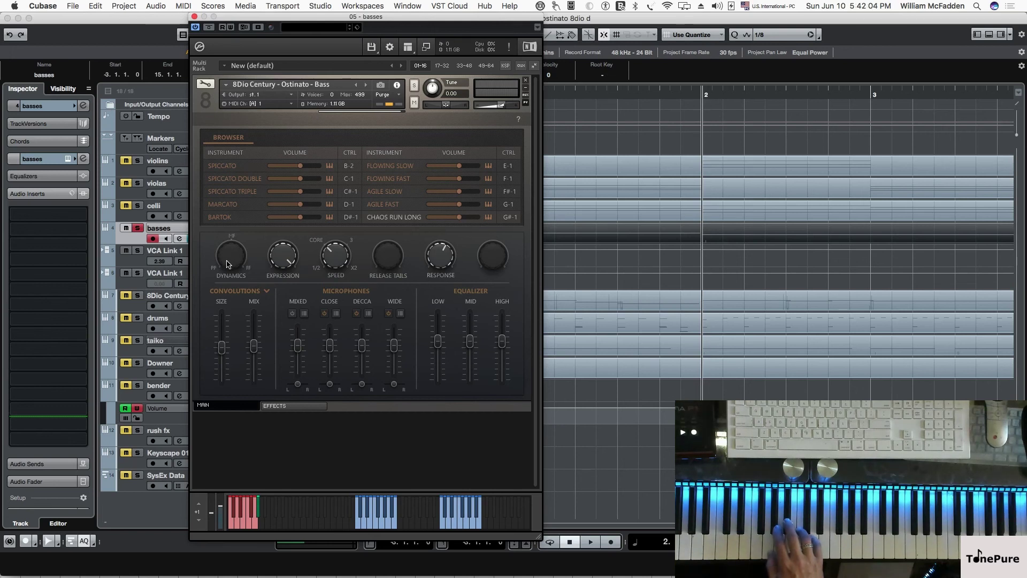
pyautogui.click(395, 167)
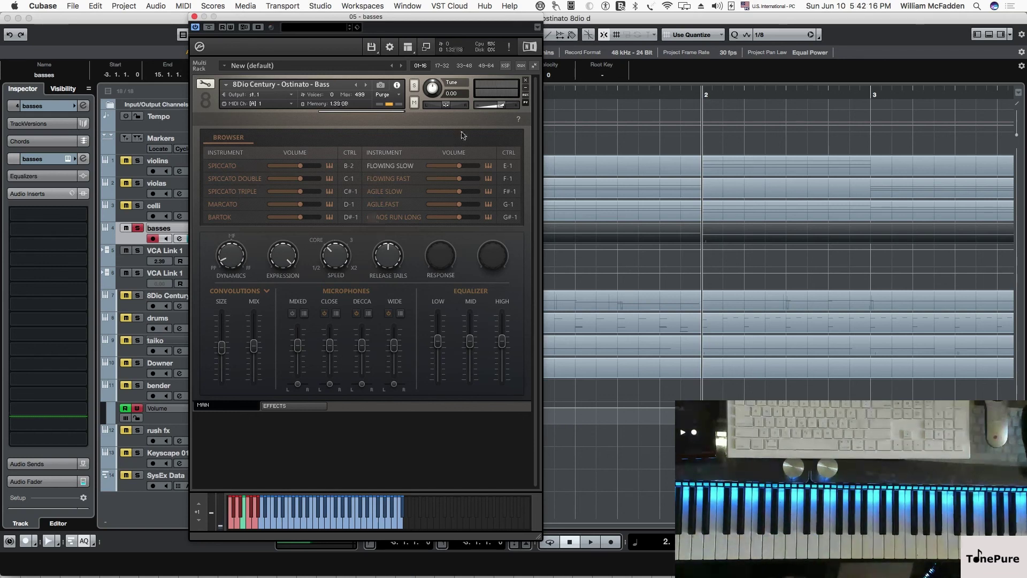
# Step: Show the Kontakt Effects rack and browse the EQ presets, keeping DEFAULT
pyautogui.click(290, 407)
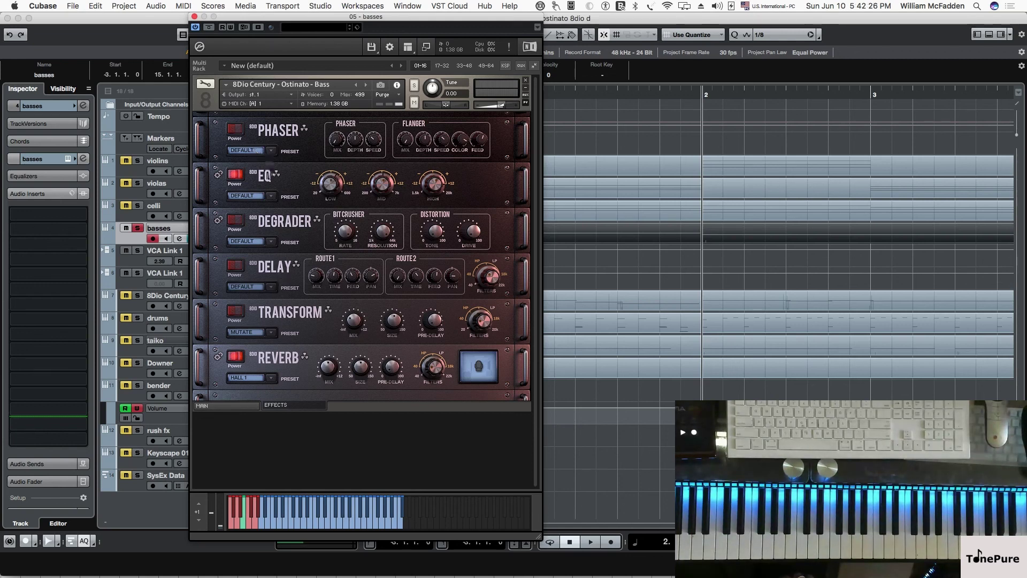
pyautogui.click(271, 196)
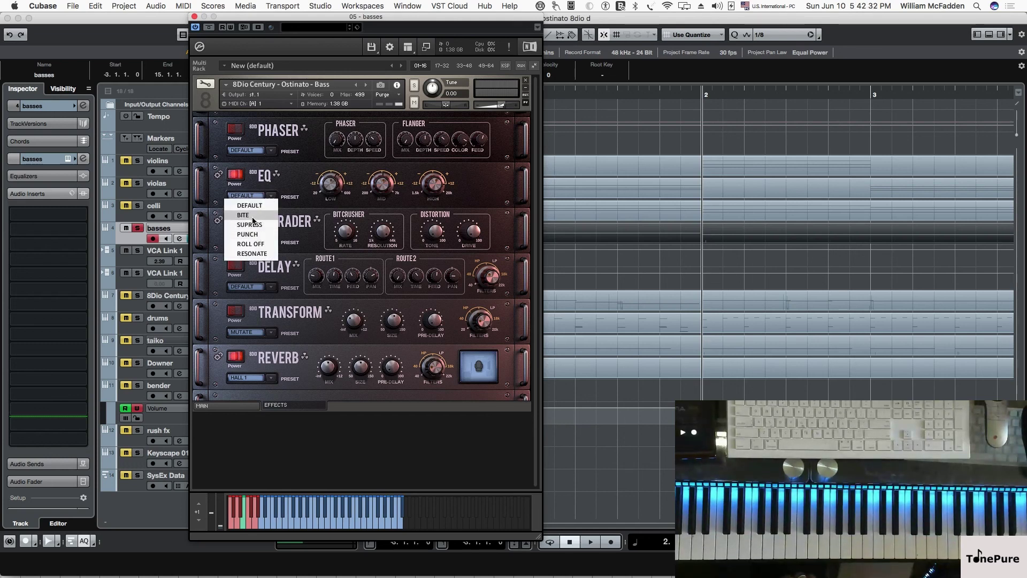
pyautogui.click(298, 183)
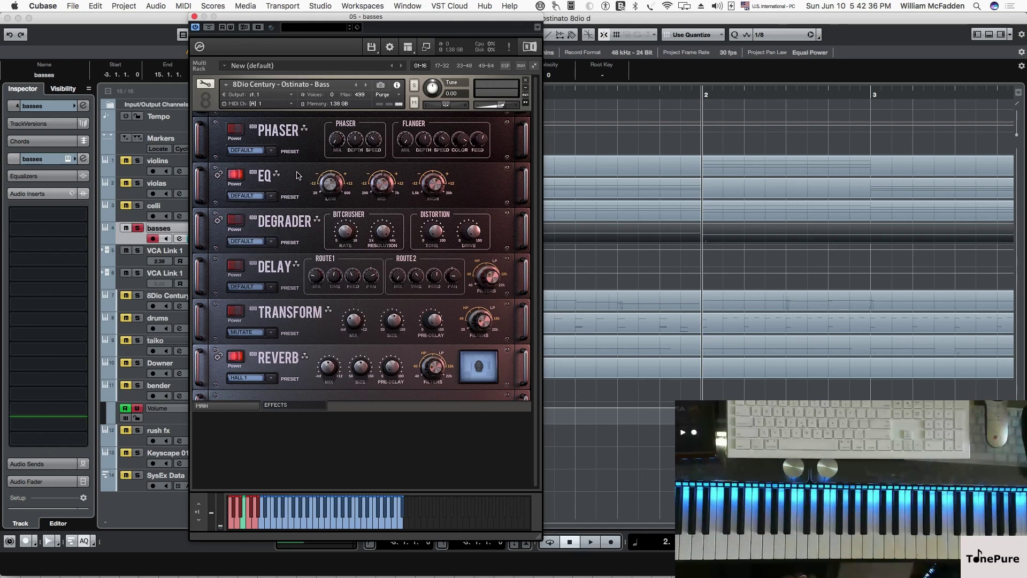
# Step: Close the Kontakt window to return to the arrangement with the basses track
pyautogui.click(195, 17)
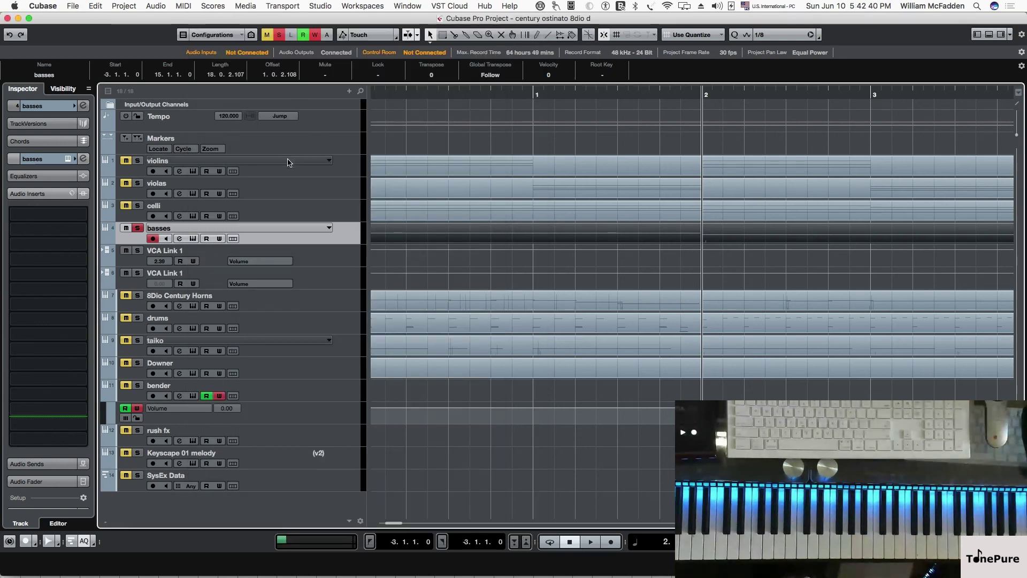